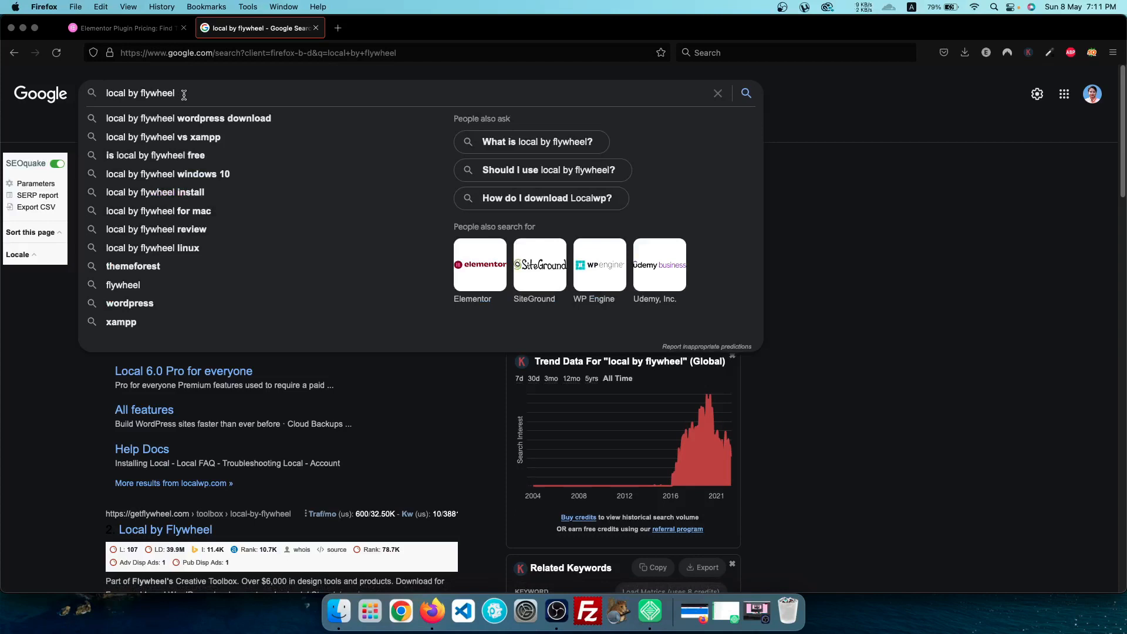
Dismiss the autocomplete suggestions to reveal the 'local by flywheel' search results
{"action": "left_click", "coordinate": [919, 230]}
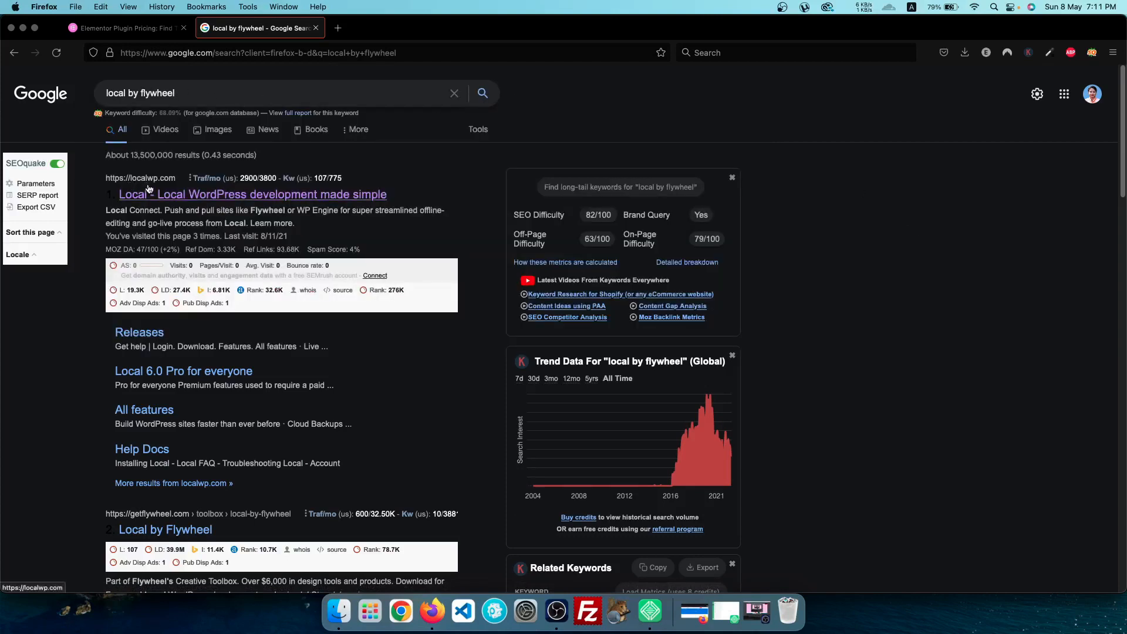
Open the localwp.com result and look over its homepage
{"action": "left_click", "coordinate": [199, 195]}
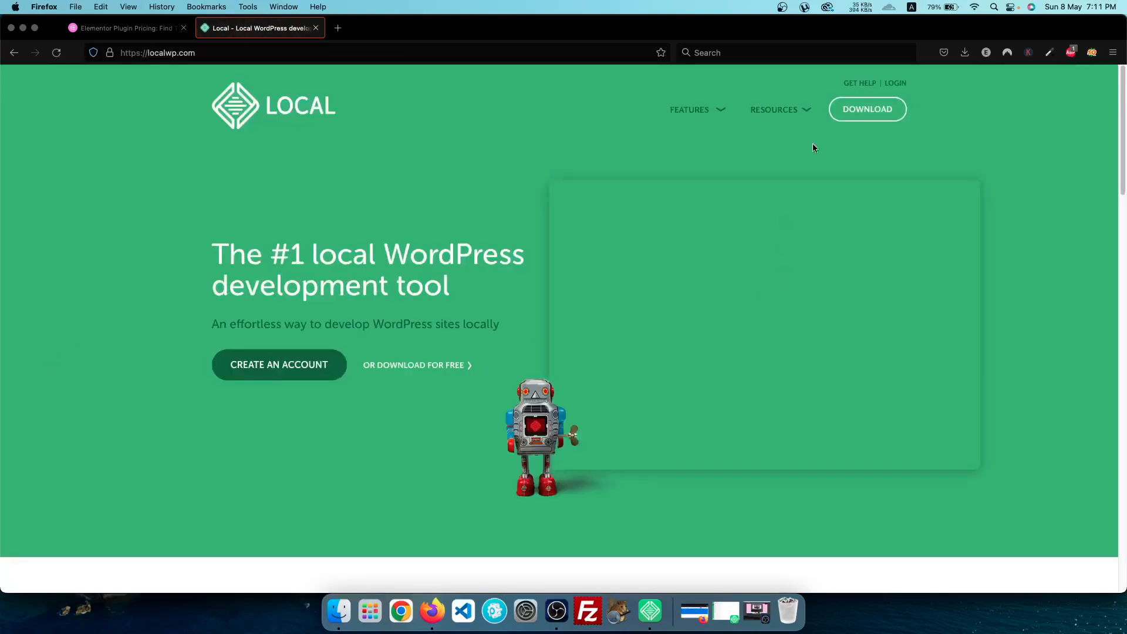
{"action": "scroll", "coordinate": [467, 360], "scroll_direction": "down", "scroll_amount": 5}
{"action": "scroll", "coordinate": [467, 360], "scroll_direction": "down", "scroll_amount": 5}
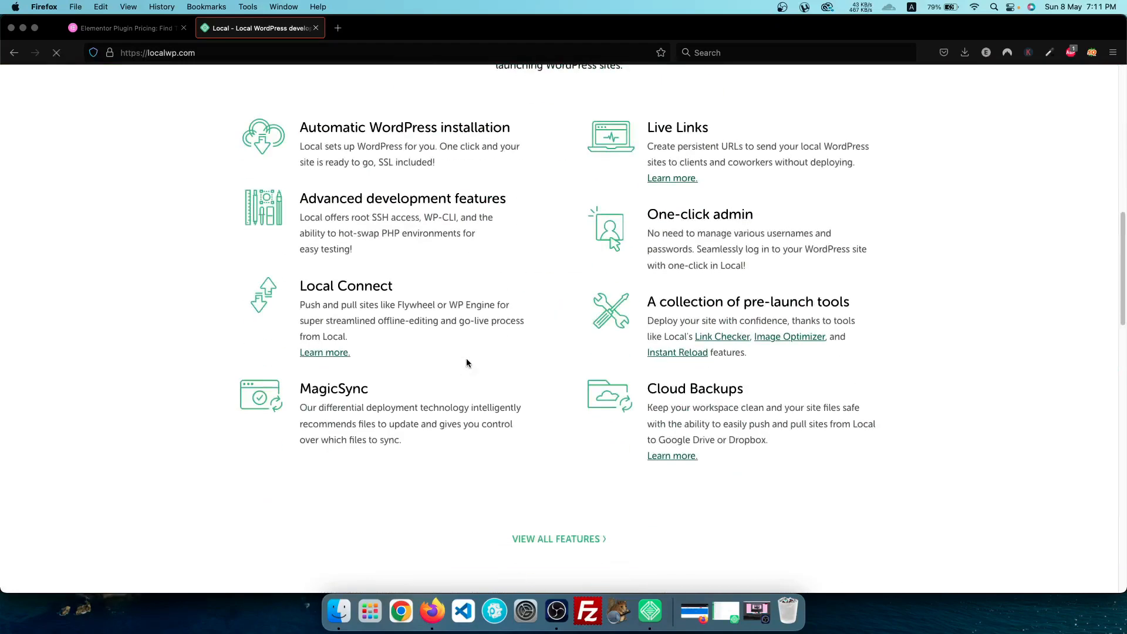
{"action": "scroll", "coordinate": [470, 357], "scroll_direction": "up", "scroll_amount": 10}
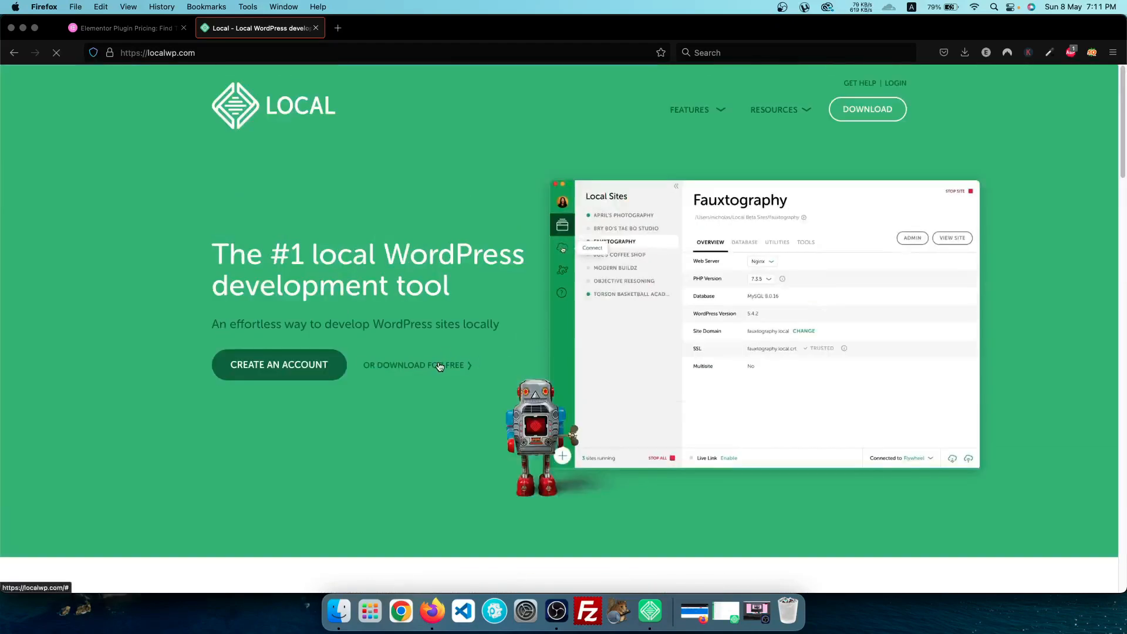
Open the free download form, pick Windows then Mac as platform, and close it
{"action": "left_click", "coordinate": [448, 374]}
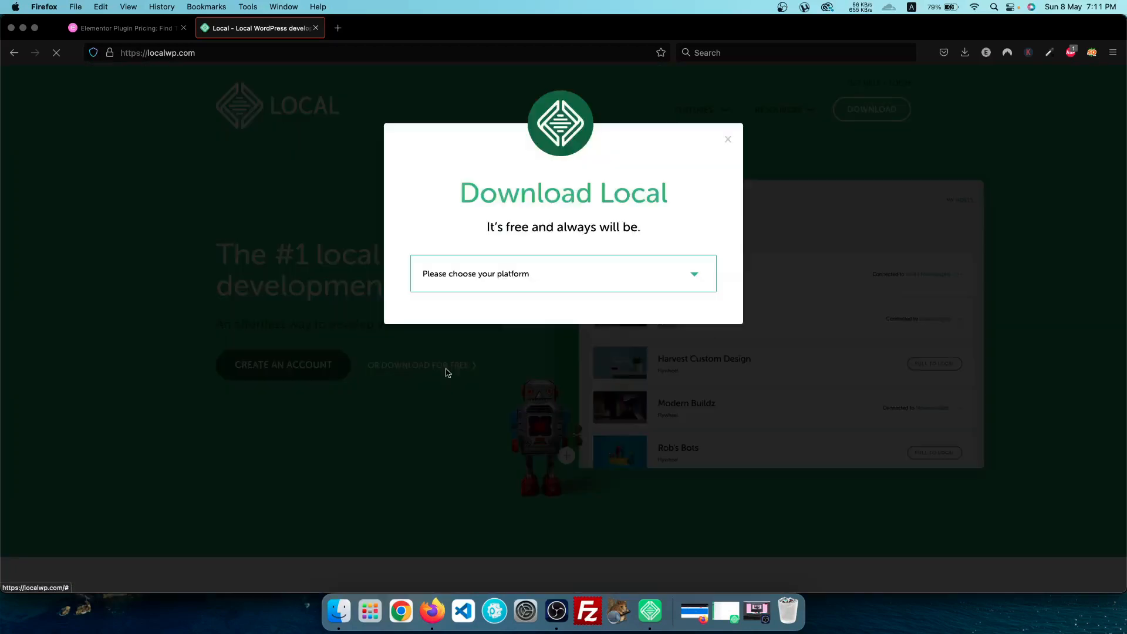
{"action": "left_click", "coordinate": [512, 275]}
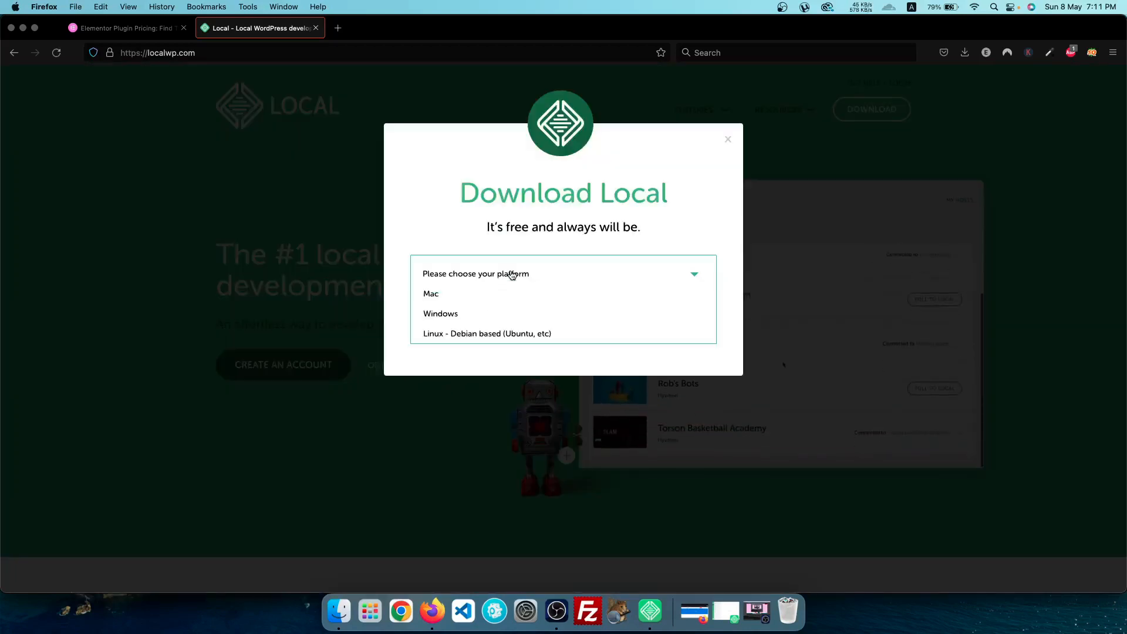
{"action": "left_click", "coordinate": [436, 312]}
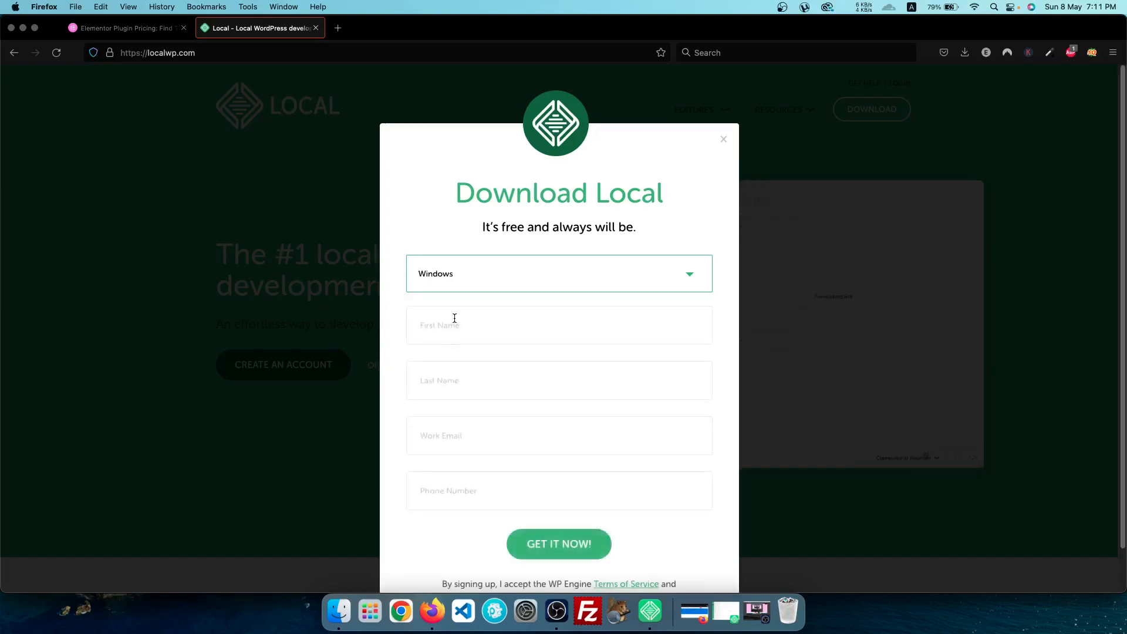
{"action": "scroll", "coordinate": [457, 363], "scroll_direction": "down", "scroll_amount": 2}
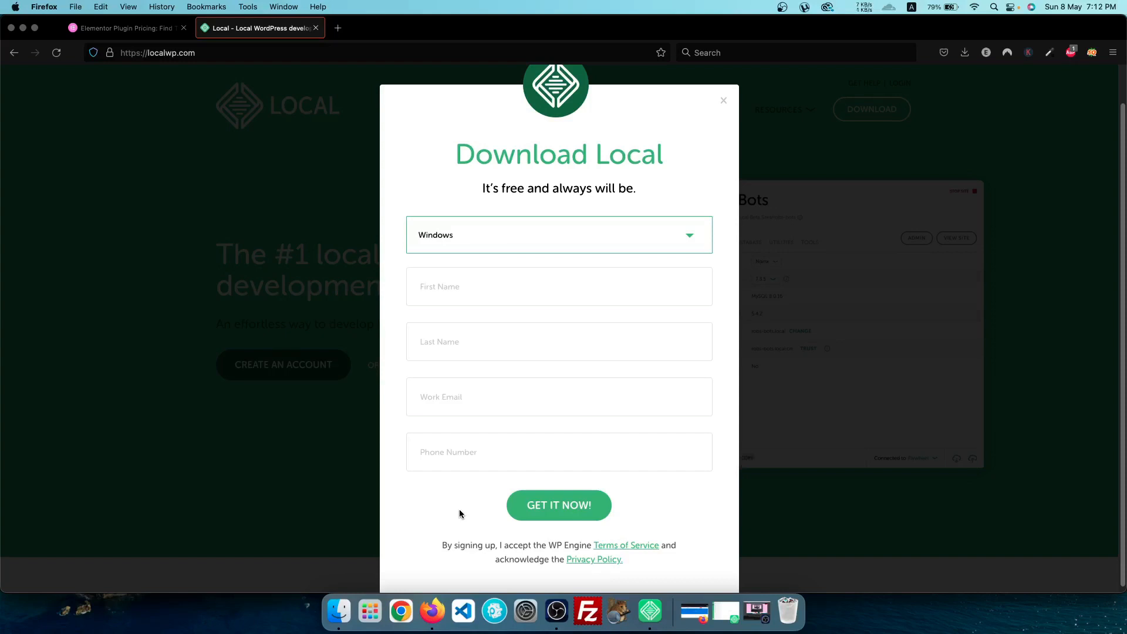
{"action": "left_click", "coordinate": [516, 247]}
{"action": "left_click", "coordinate": [449, 258]}
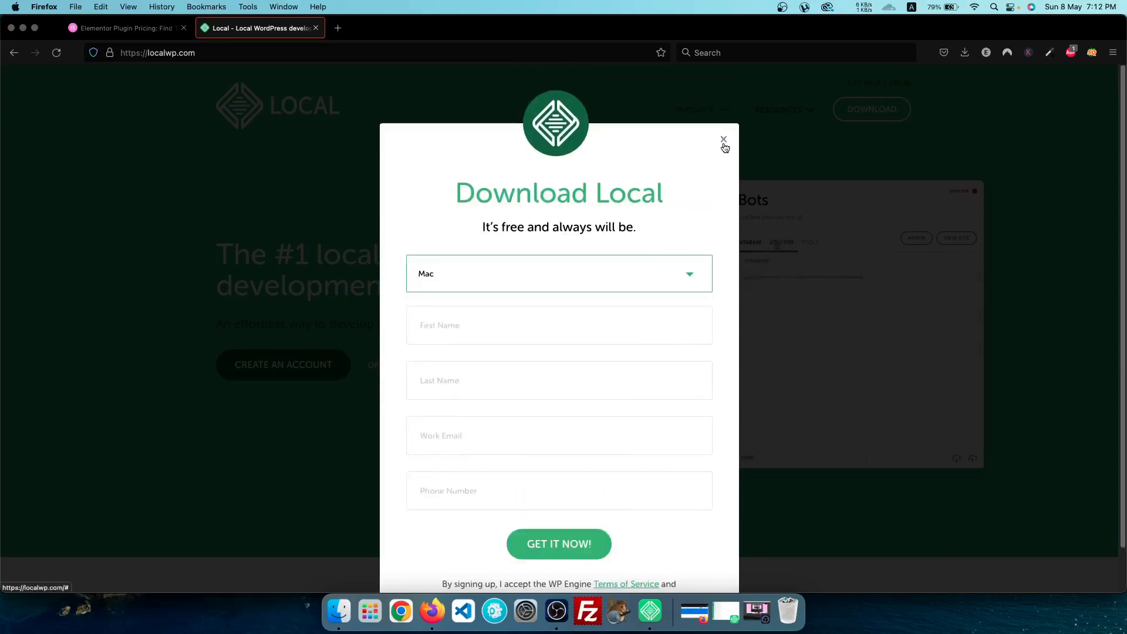
{"action": "left_click", "coordinate": [724, 140]}
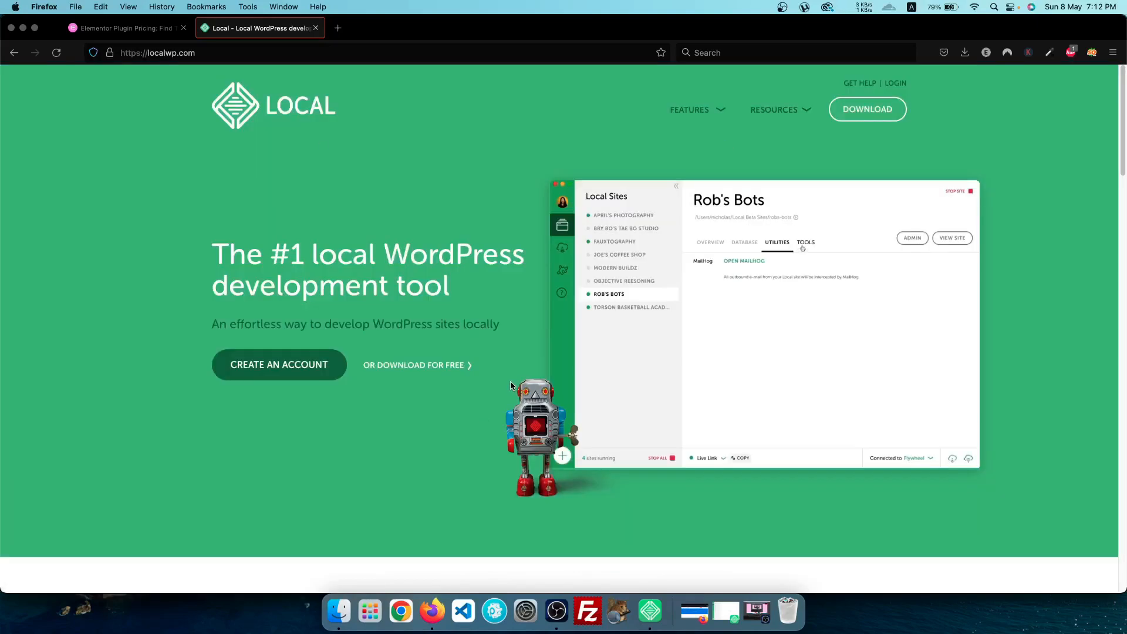
{"action": "scroll", "coordinate": [509, 381], "scroll_direction": "down", "scroll_amount": 5}
{"action": "scroll", "coordinate": [509, 376], "scroll_direction": "up", "scroll_amount": 5}
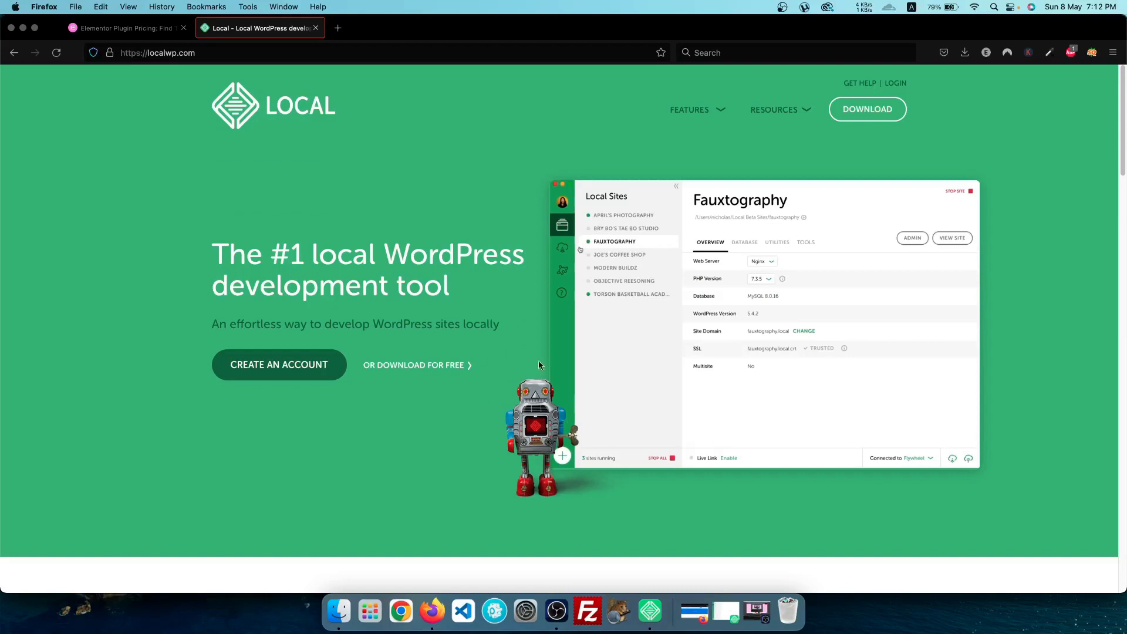
Bring Local forward and browse Connect, Blueprints and the Add-ons library
{"action": "left_click", "coordinate": [651, 620]}
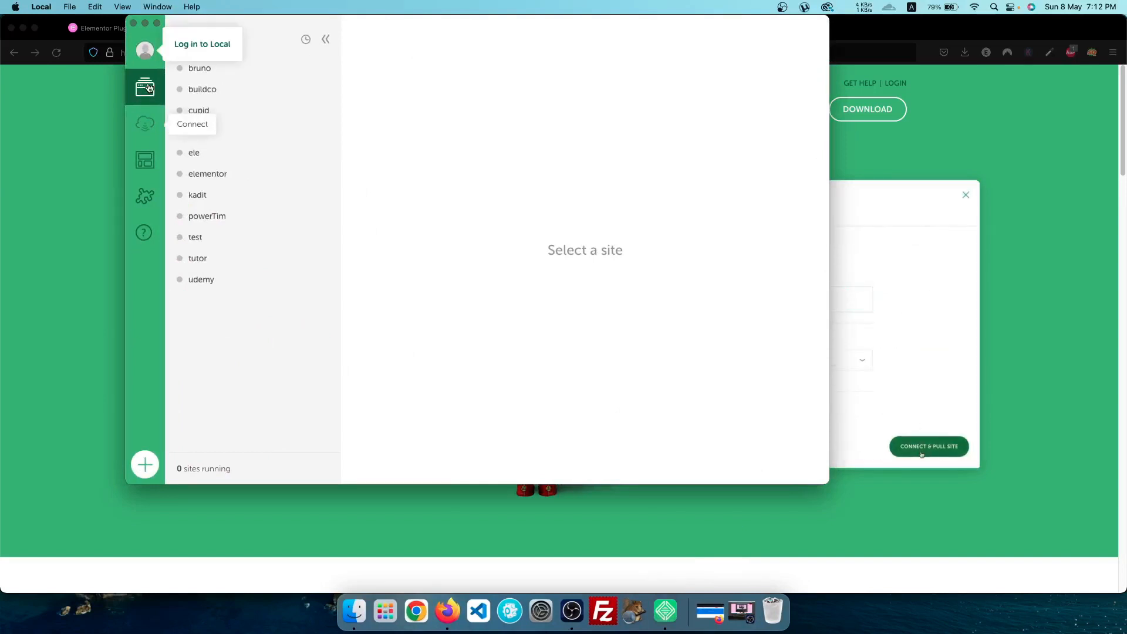
{"action": "left_click", "coordinate": [145, 125]}
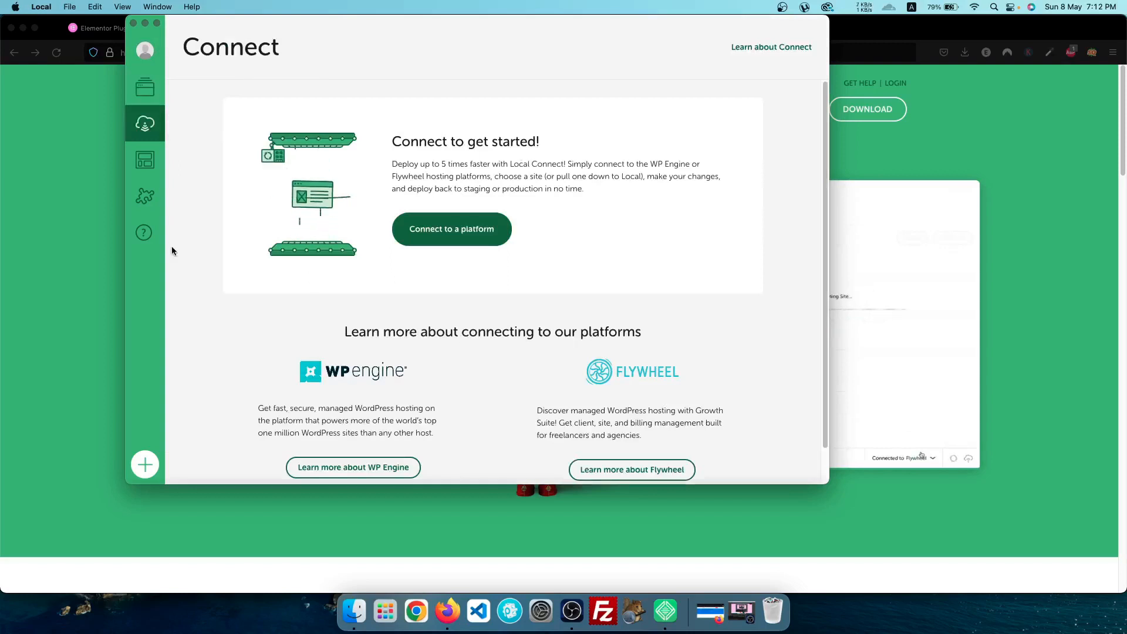
{"action": "left_click", "coordinate": [145, 160]}
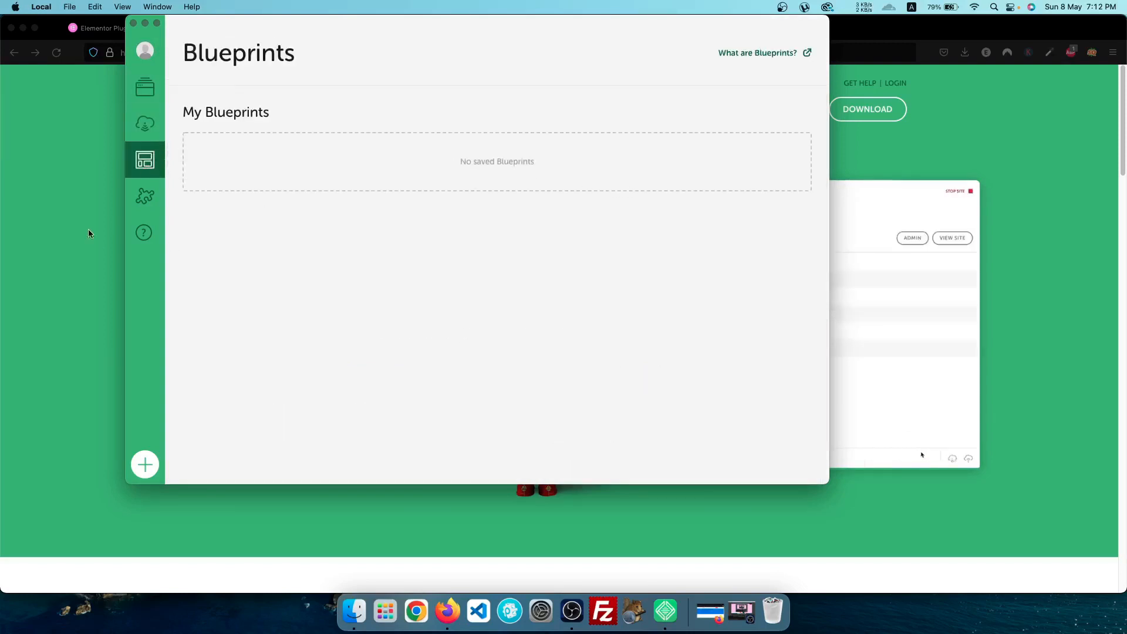
{"action": "left_click", "coordinate": [145, 196]}
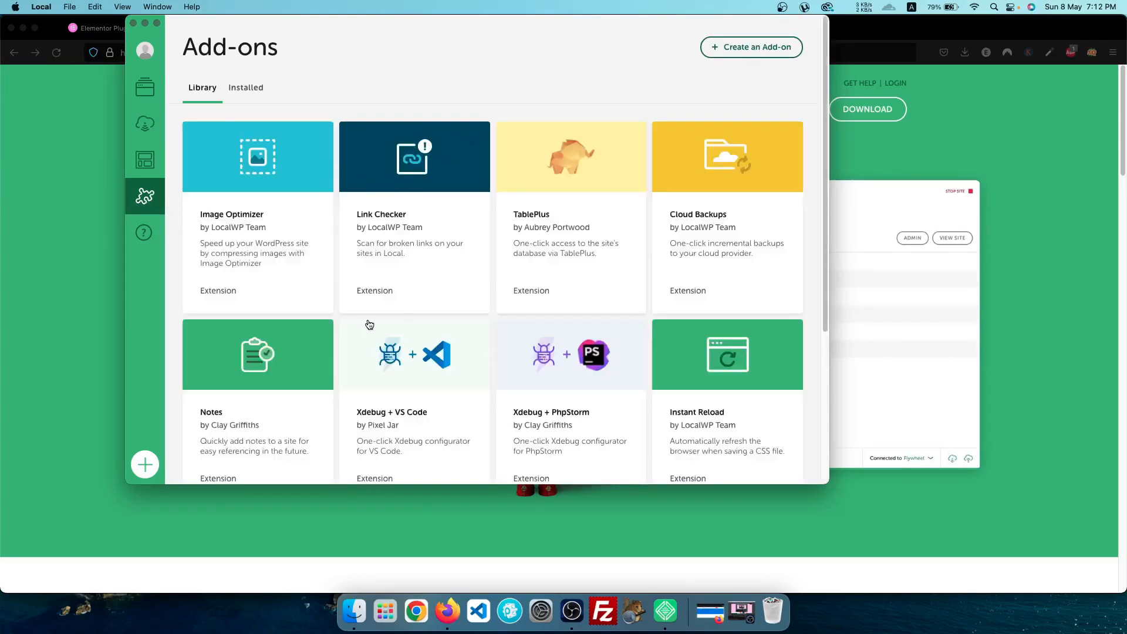
{"action": "scroll", "coordinate": [370, 324], "scroll_direction": "down", "scroll_amount": 5}
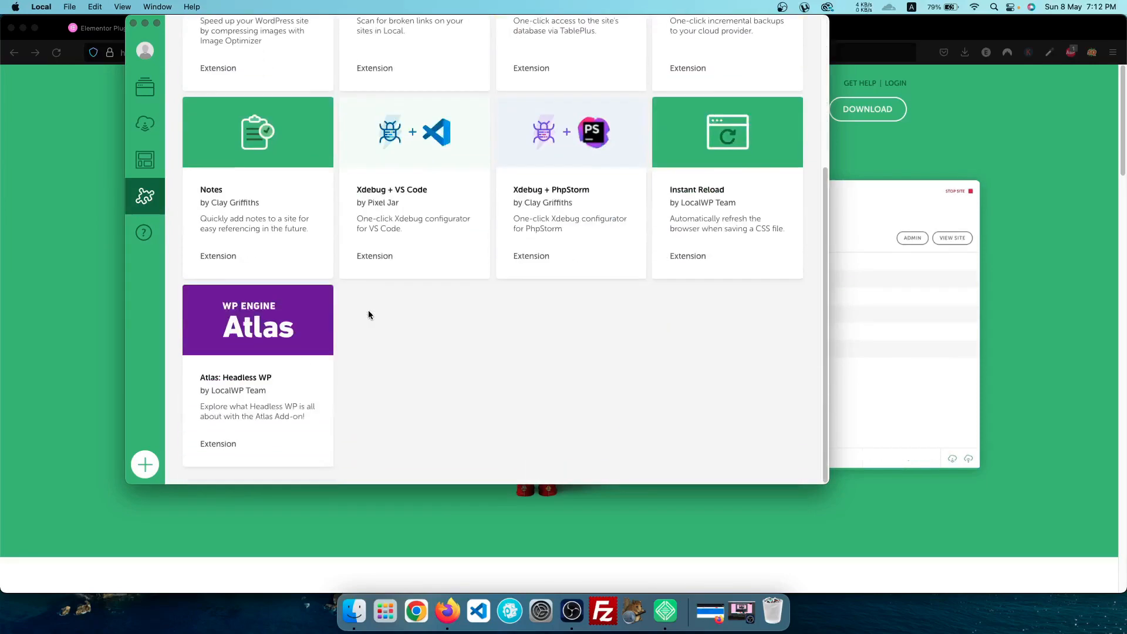
{"action": "scroll", "coordinate": [369, 311], "scroll_direction": "up", "scroll_amount": 2}
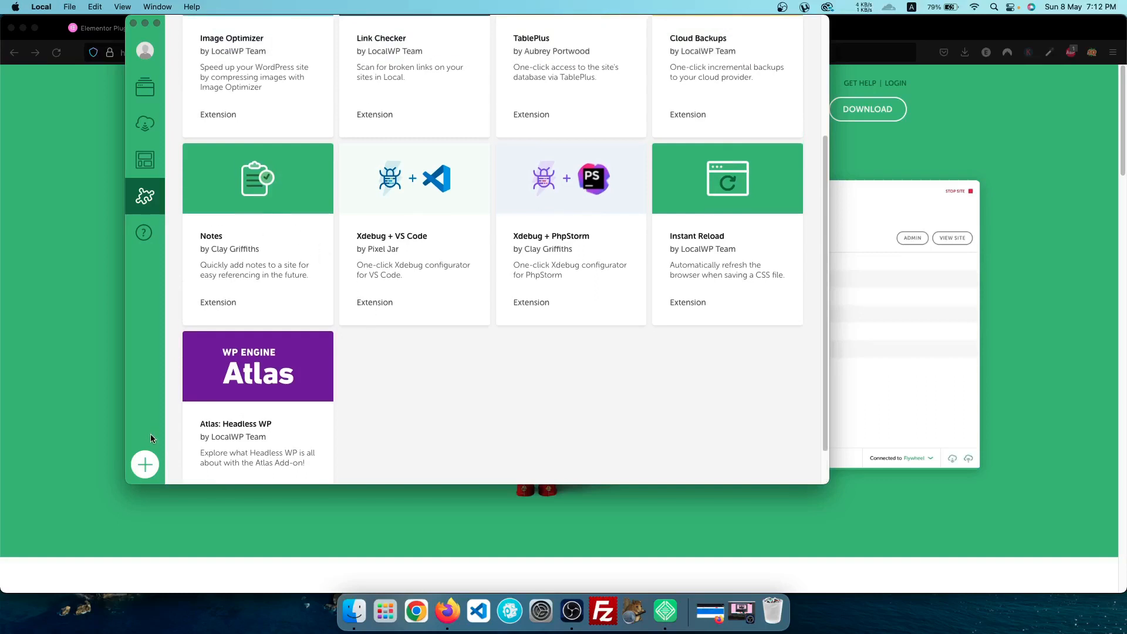
Start a new Local site named 'masteringdesign' and continue to the environment choice
{"action": "left_click", "coordinate": [141, 467]}
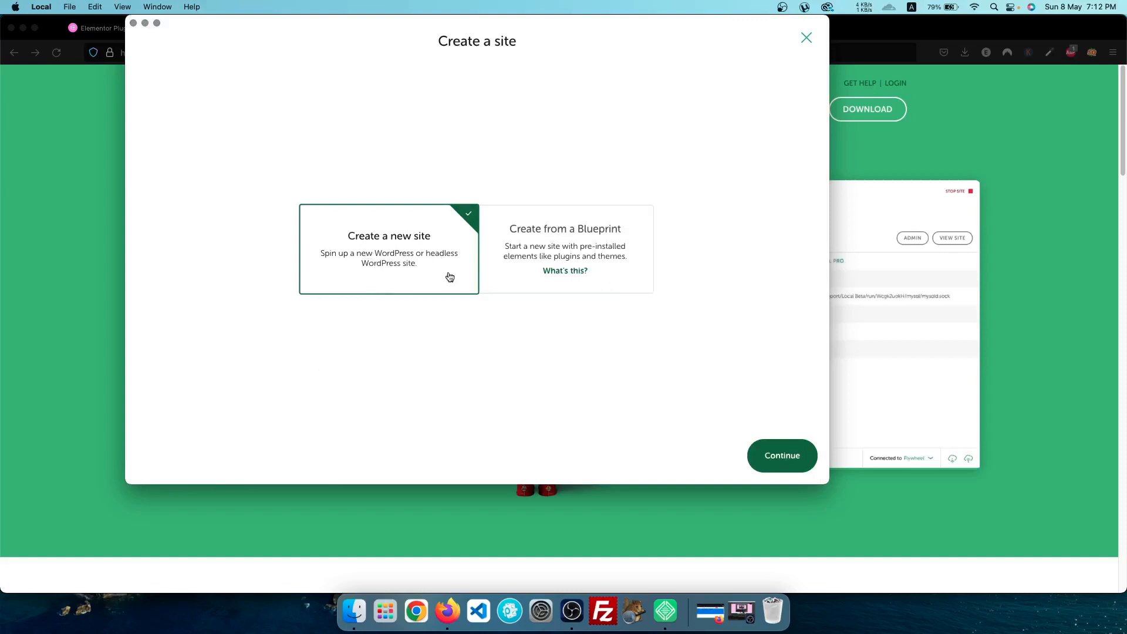
{"action": "left_click", "coordinate": [784, 458]}
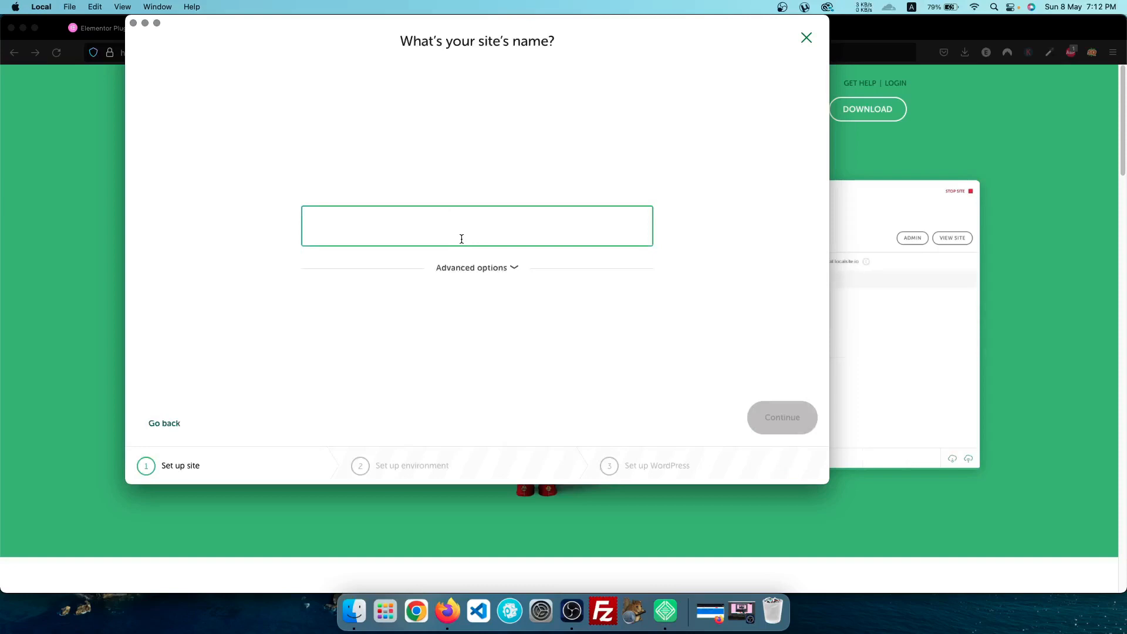
{"action": "type", "text": "mastering"}
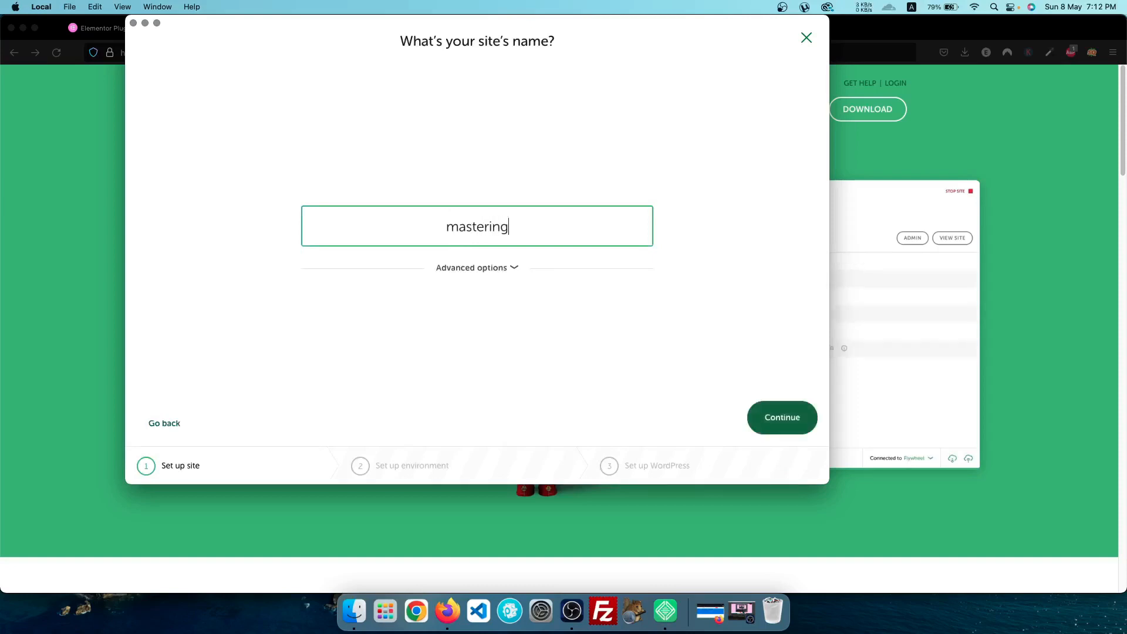
{"action": "type", "text": "design"}
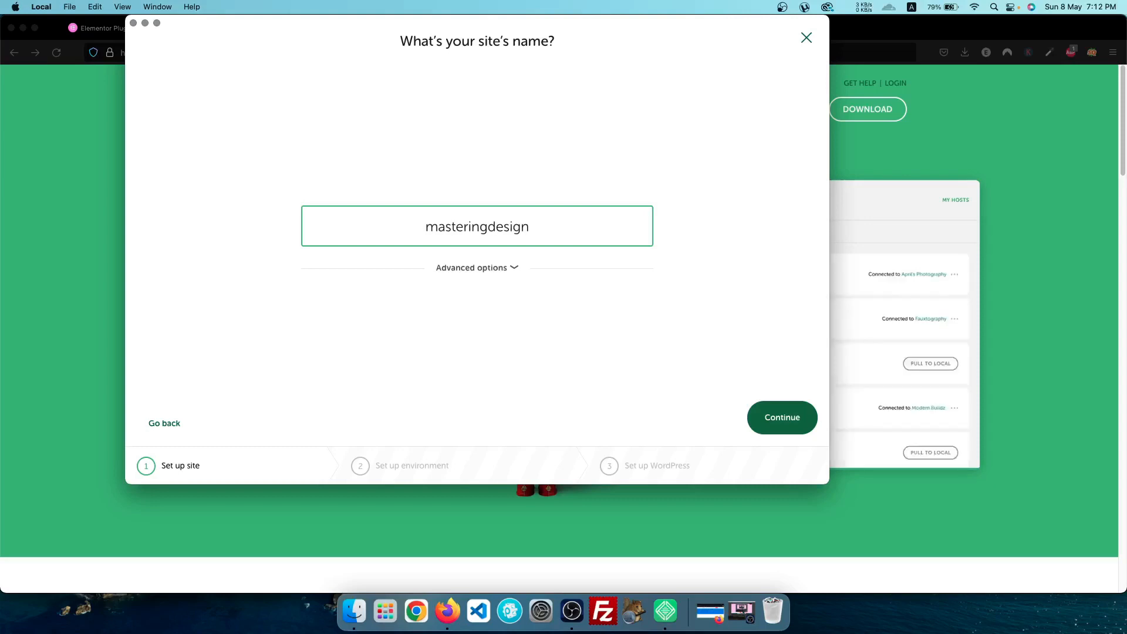
{"action": "left_click", "coordinate": [773, 422]}
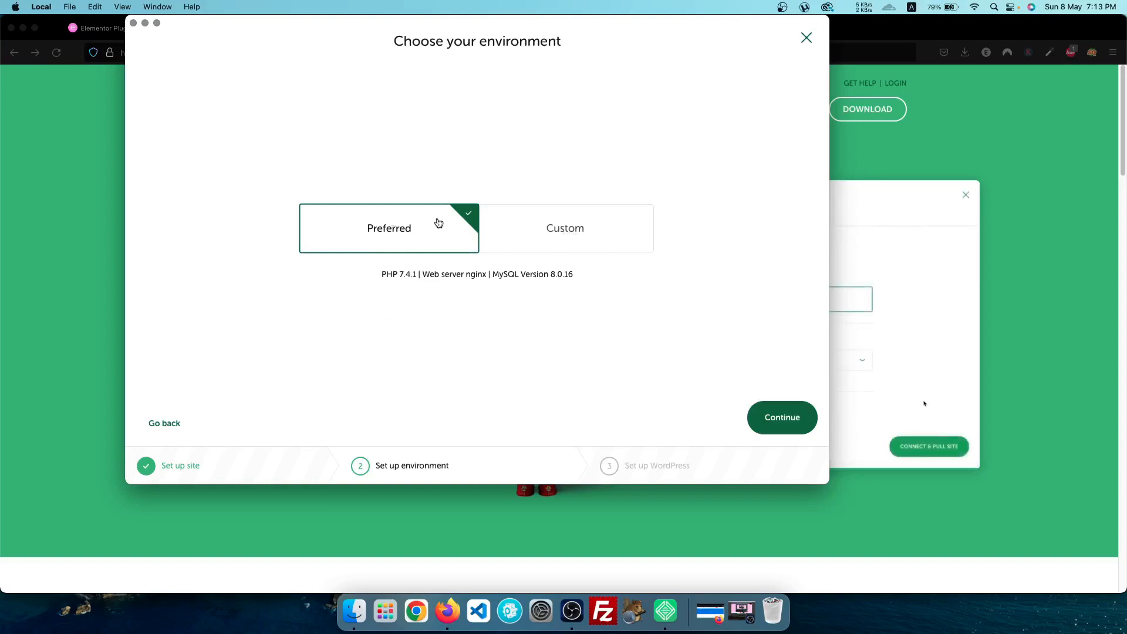
Review the custom environment options, then choose Preferred (PHP 7.4.1, nginx, MySQL 8.0.16) and continue
{"action": "left_click", "coordinate": [590, 237]}
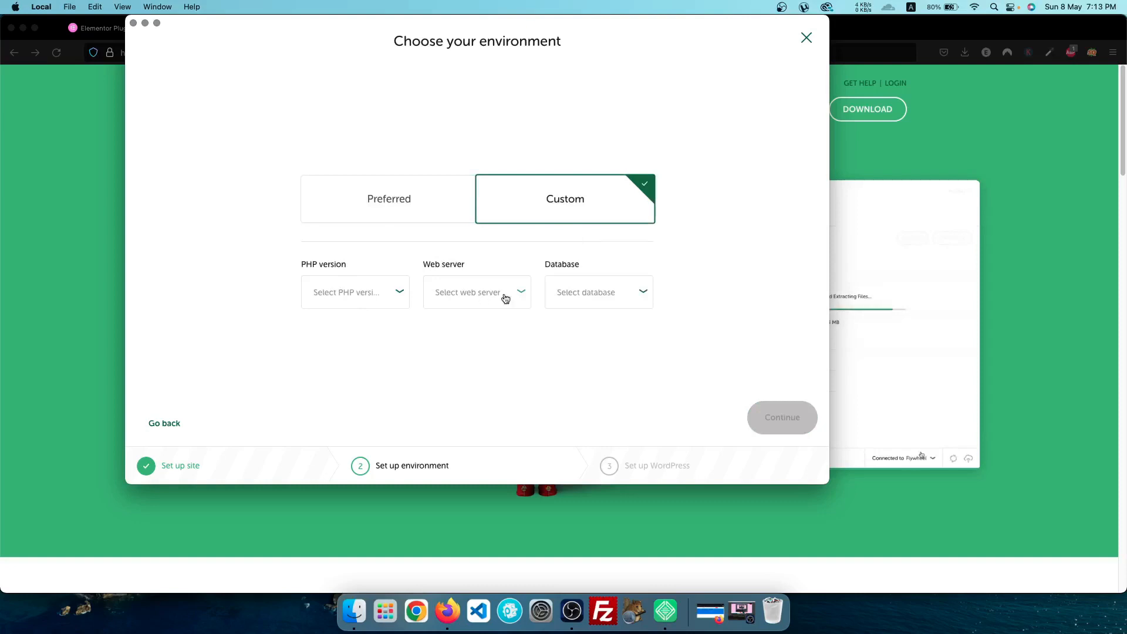
{"action": "left_click", "coordinate": [572, 301]}
{"action": "left_click", "coordinate": [466, 298]}
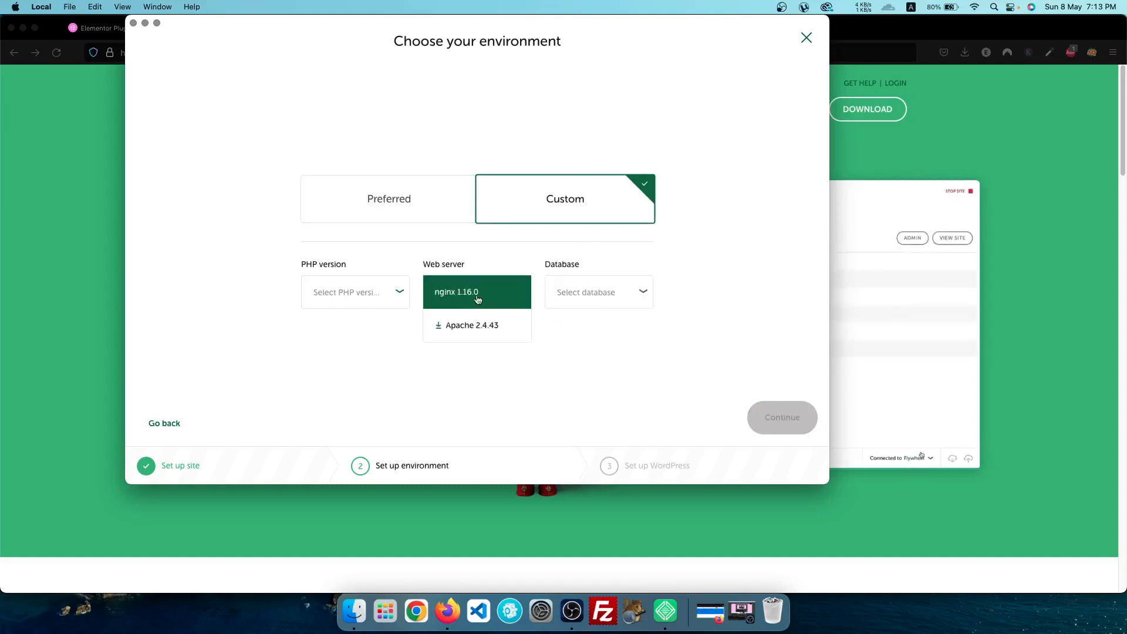
{"action": "left_click", "coordinate": [379, 299]}
{"action": "left_click", "coordinate": [426, 261]}
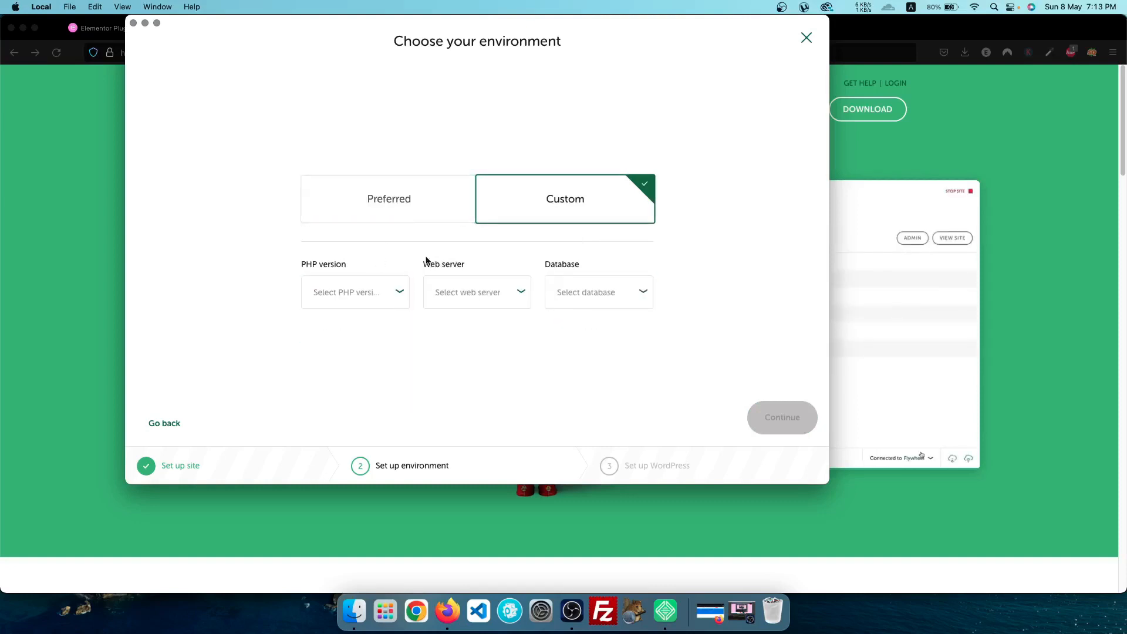
{"action": "left_click", "coordinate": [374, 201]}
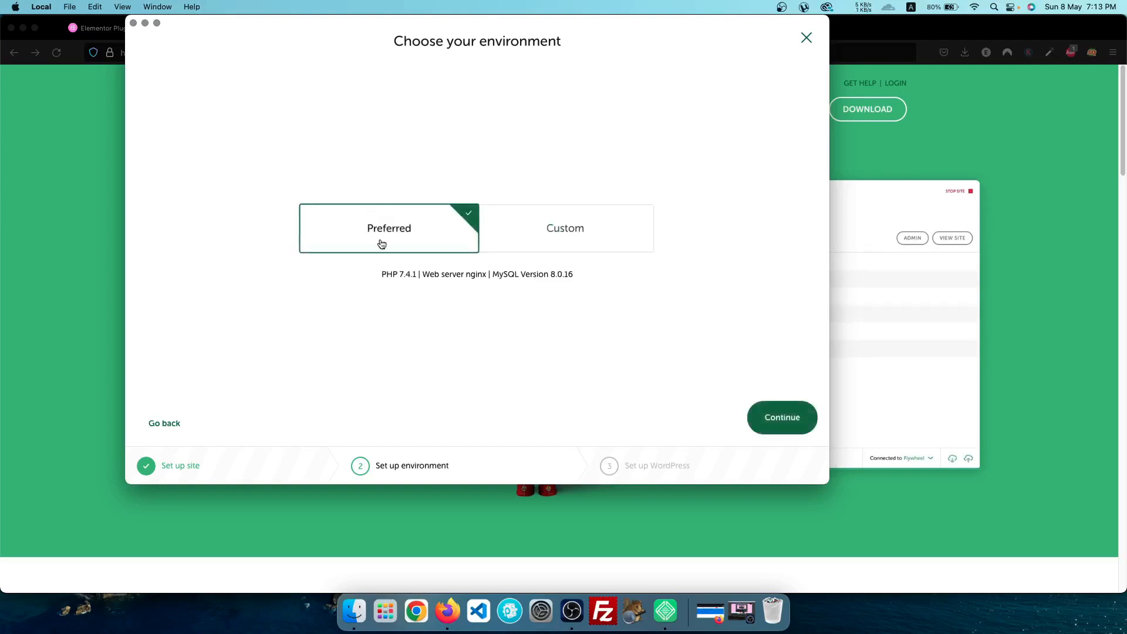
{"action": "left_click", "coordinate": [785, 424]}
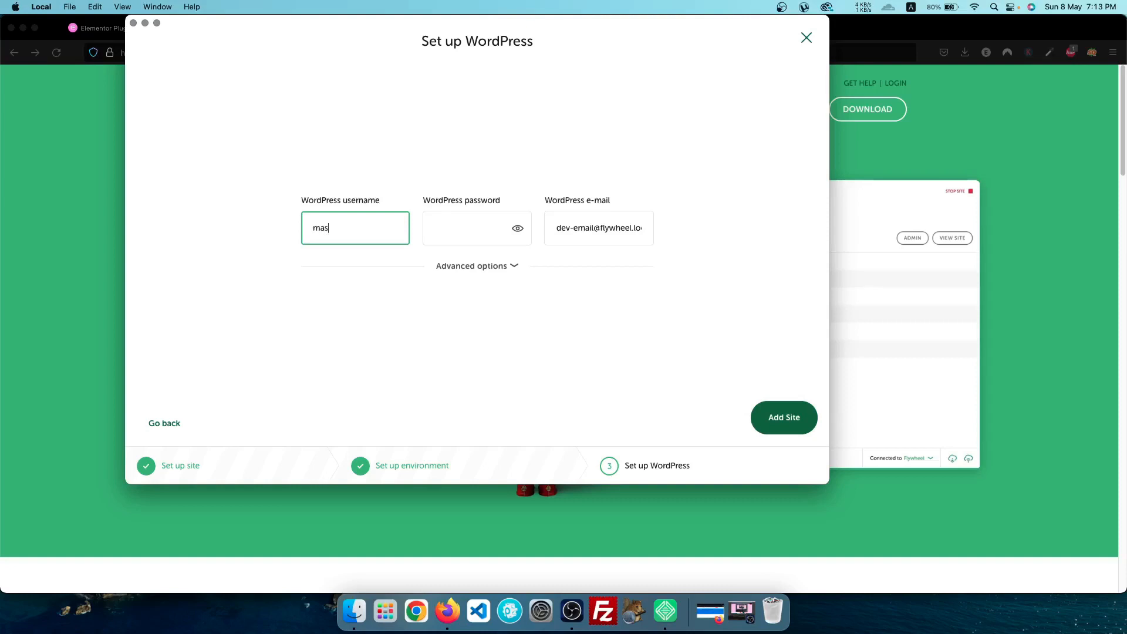
Correct the WordPress admin username and enter a four-character password
{"action": "key", "text": "BackSpace"}
{"action": "key", "text": "BackSpace"}
{"action": "type", "text": "sdesign"}
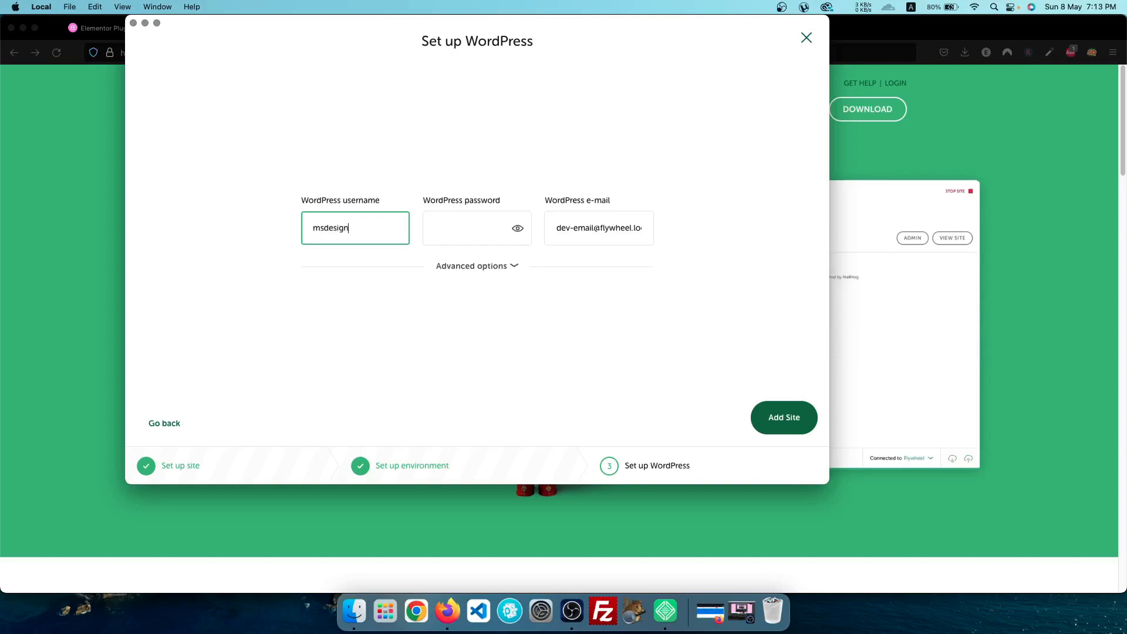
{"action": "key", "text": "Caps_Lock"}
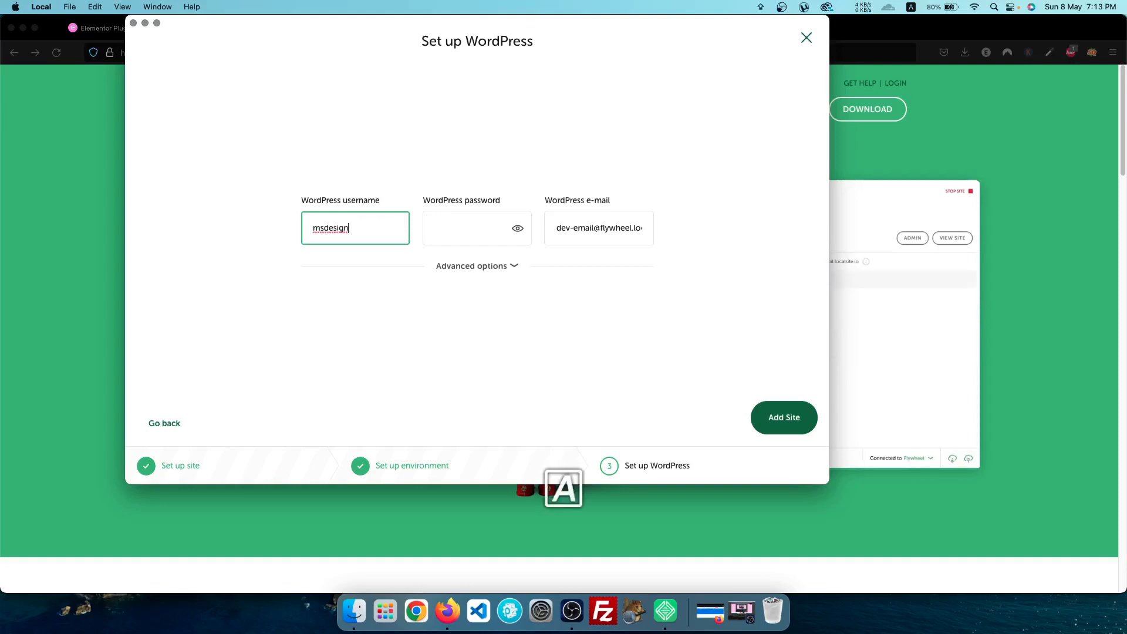
{"action": "key", "text": "super+a"}
{"action": "key", "text": "Caps_Lock"}
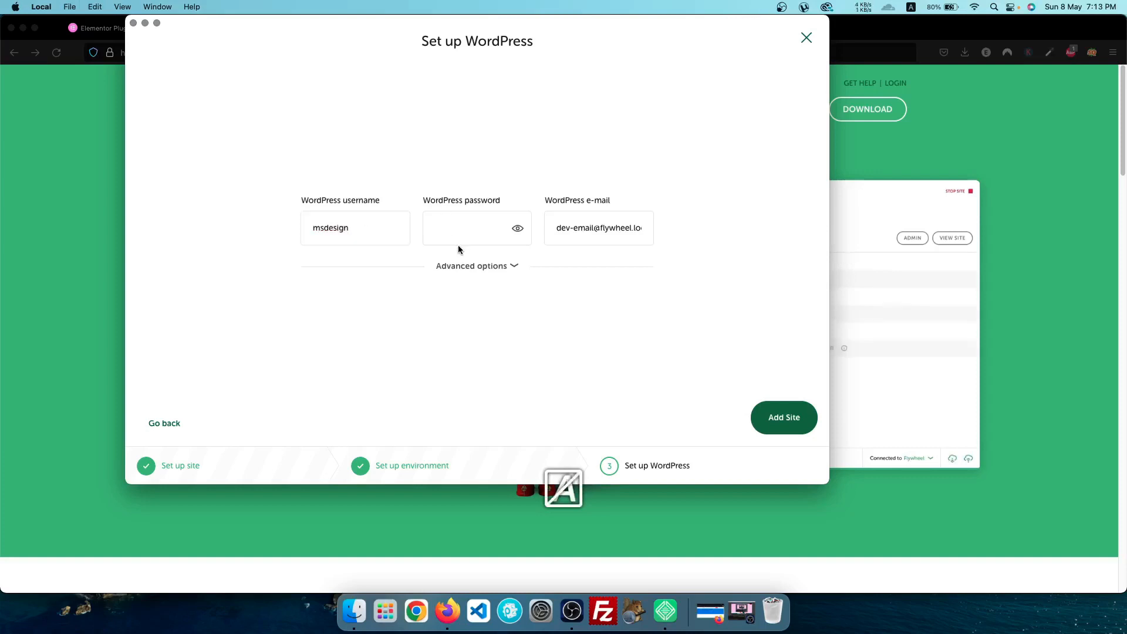
{"action": "left_click", "coordinate": [460, 231]}
{"action": "type", "text": "••••"}
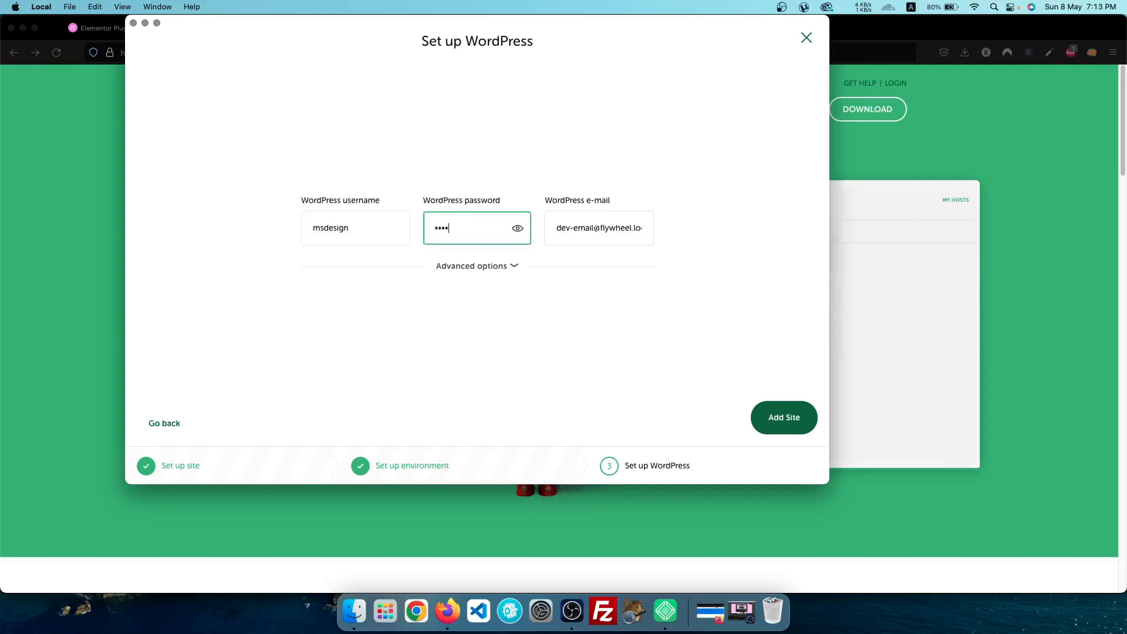
Keep Multisite set to No under Advanced options and add the site
{"action": "left_click", "coordinate": [515, 266]}
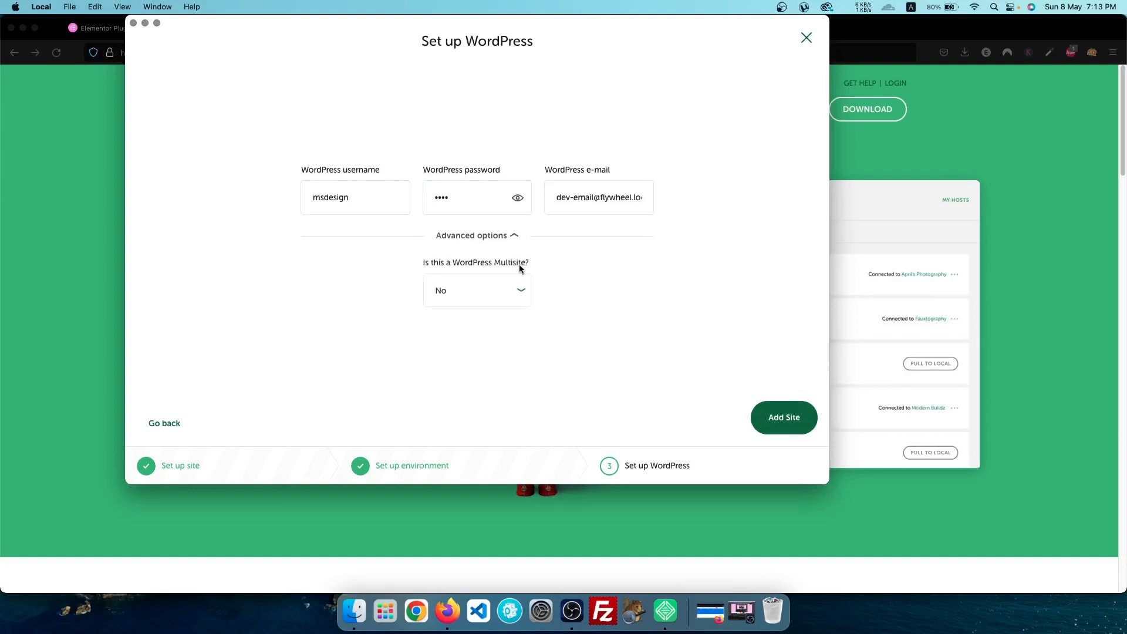
{"action": "left_click", "coordinate": [465, 300]}
{"action": "left_click", "coordinate": [465, 299]}
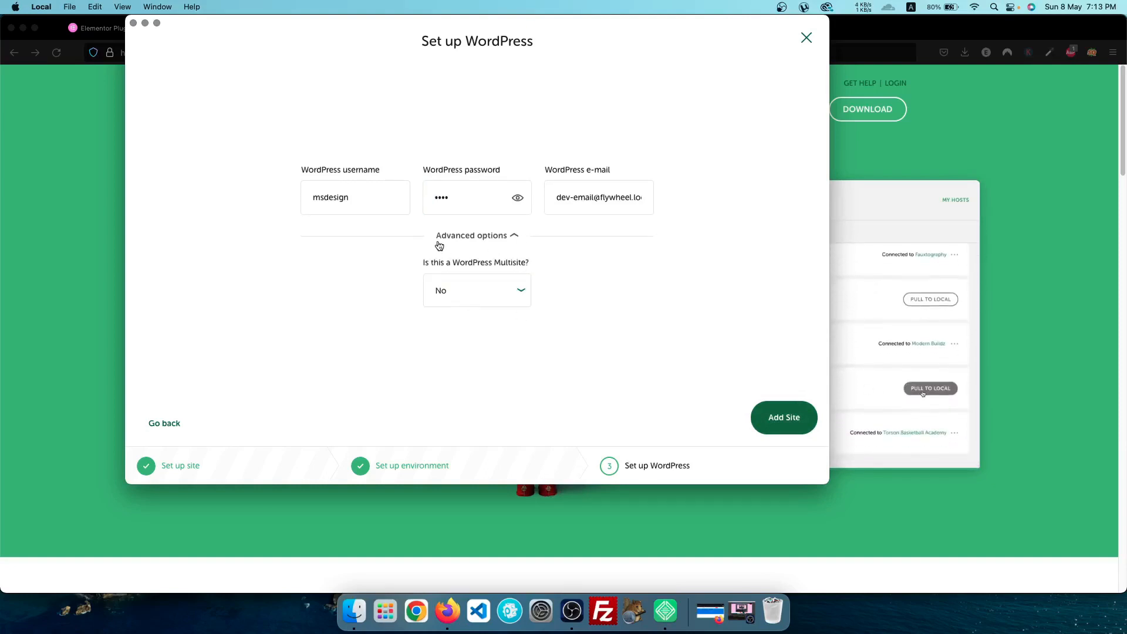
{"action": "left_click", "coordinate": [516, 244]}
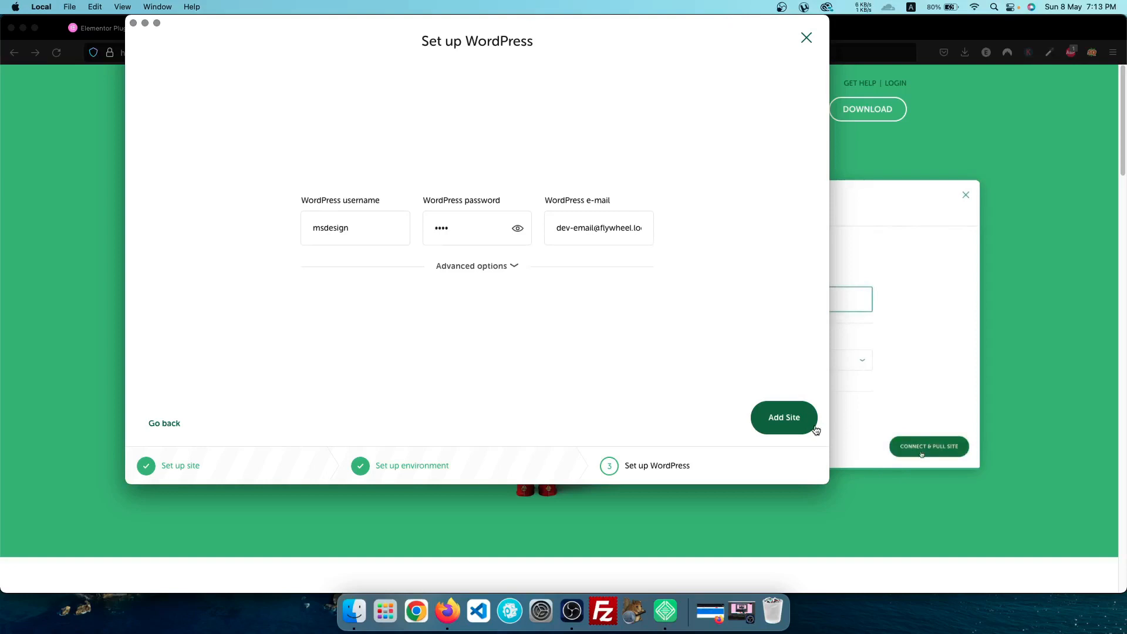
{"action": "left_click", "coordinate": [785, 418]}
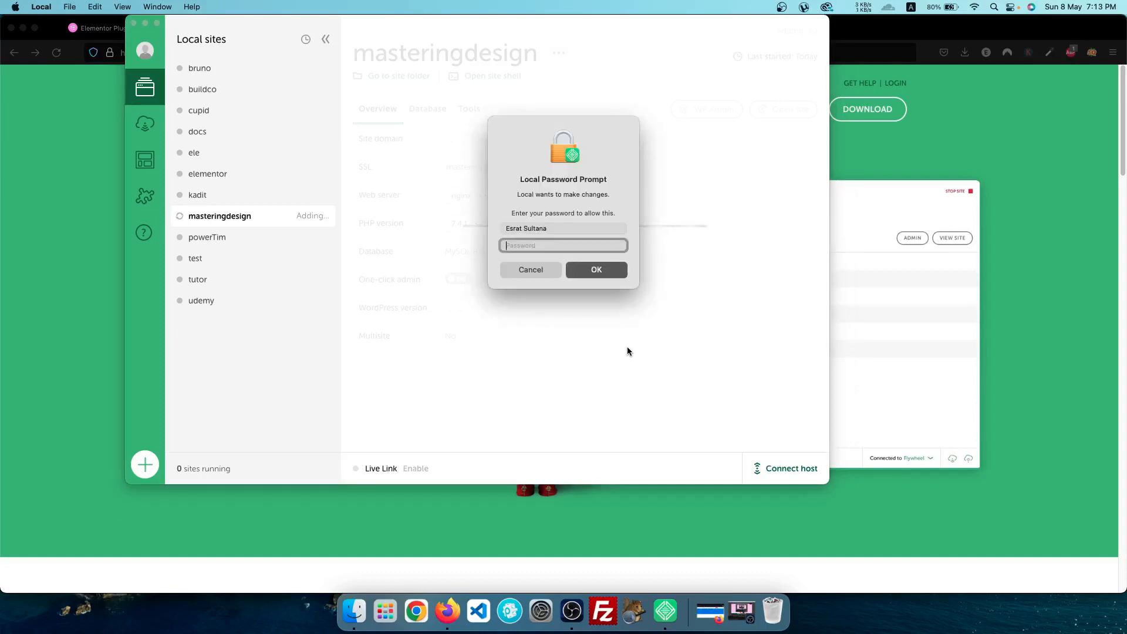
Authorise Local with the Mac password, then open the installed masteringdesign site in Firefox
{"action": "type", "text": "••••••••"}
{"action": "left_click", "coordinate": [607, 273]}
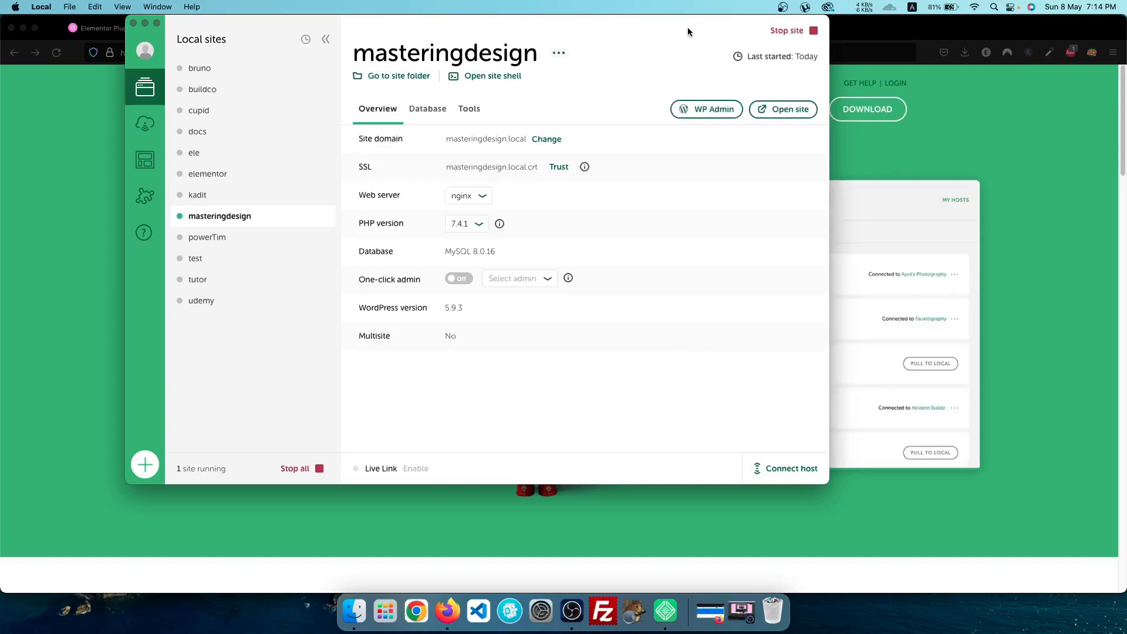
{"action": "left_click_drag", "start_coordinate": [700, 28], "coordinate": [802, 44]}
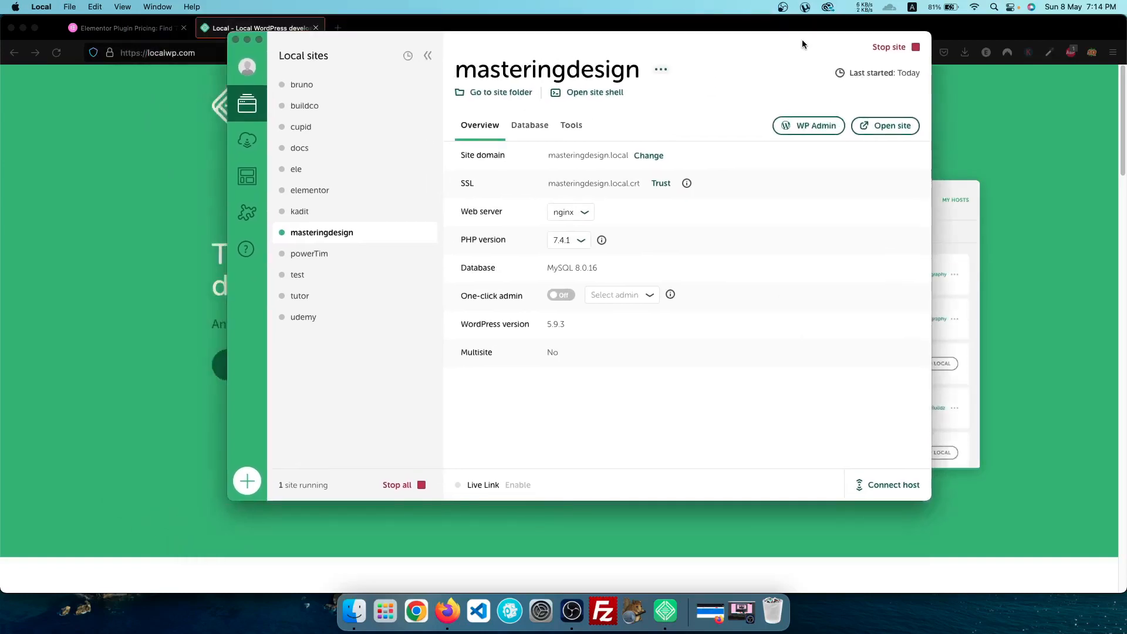
{"action": "left_click", "coordinate": [885, 126]}
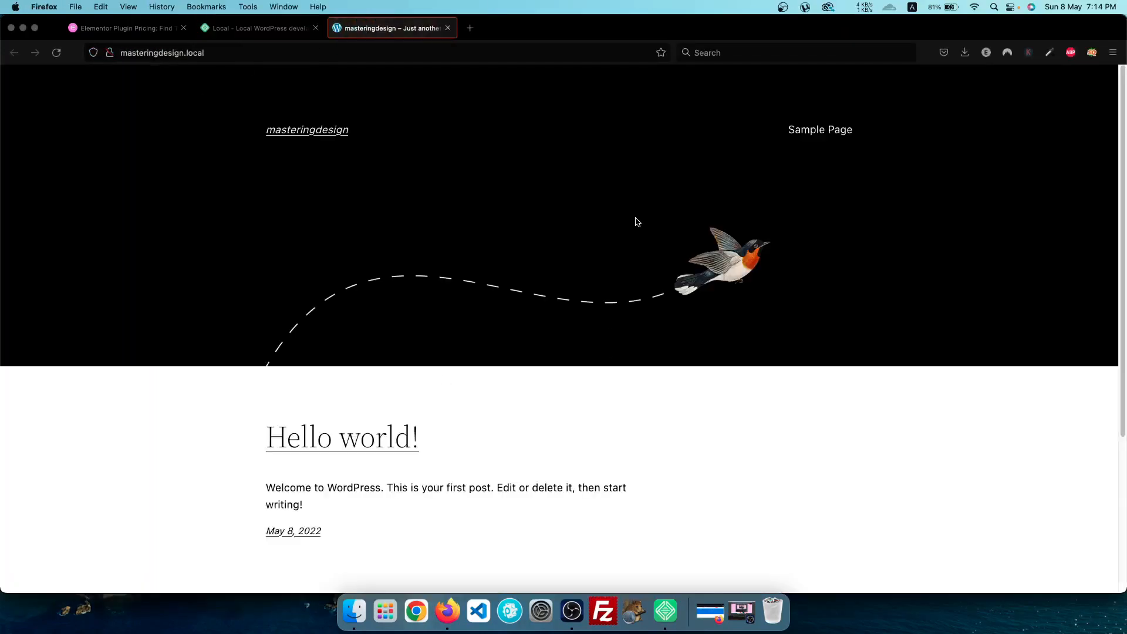
Open the masteringdesign WordPress admin login page from Local
{"action": "scroll", "coordinate": [637, 247], "scroll_direction": "down", "scroll_amount": 3}
{"action": "scroll", "coordinate": [639, 249], "scroll_direction": "up", "scroll_amount": 3}
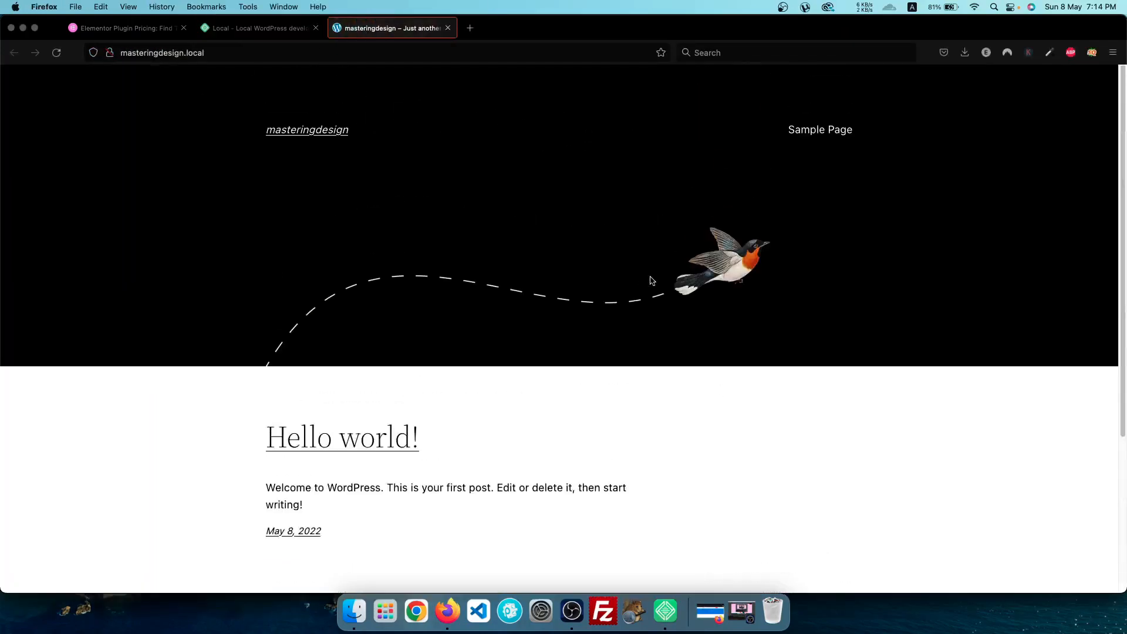
{"action": "left_click", "coordinate": [665, 611]}
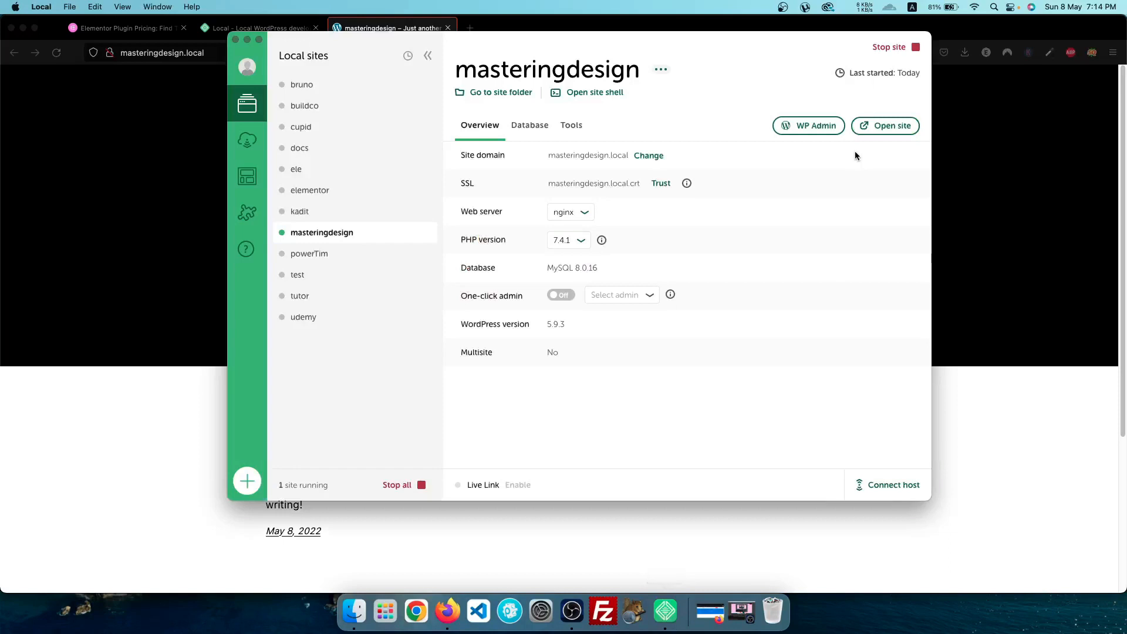
{"action": "left_click", "coordinate": [820, 134]}
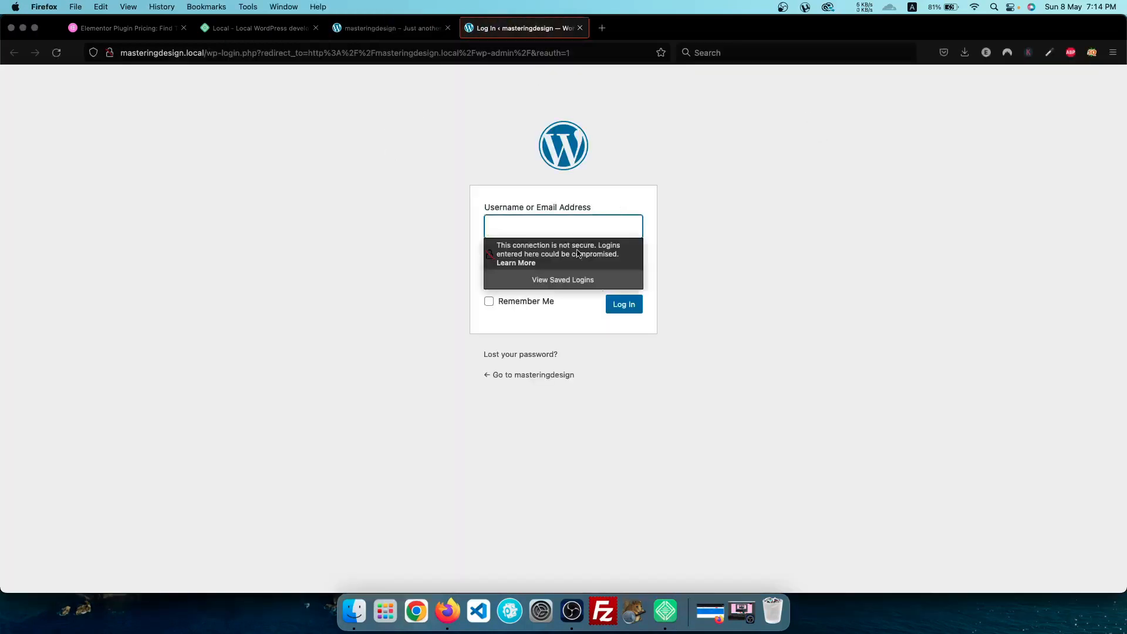
{"action": "left_click", "coordinate": [792, 315]}
Log in with the admin username and password, declining Firefox's offer to save the login
{"action": "left_click", "coordinate": [564, 223]}
{"action": "type", "text": "msdesign"}
{"action": "left_click", "coordinate": [723, 268]}
{"action": "left_click", "coordinate": [568, 271]}
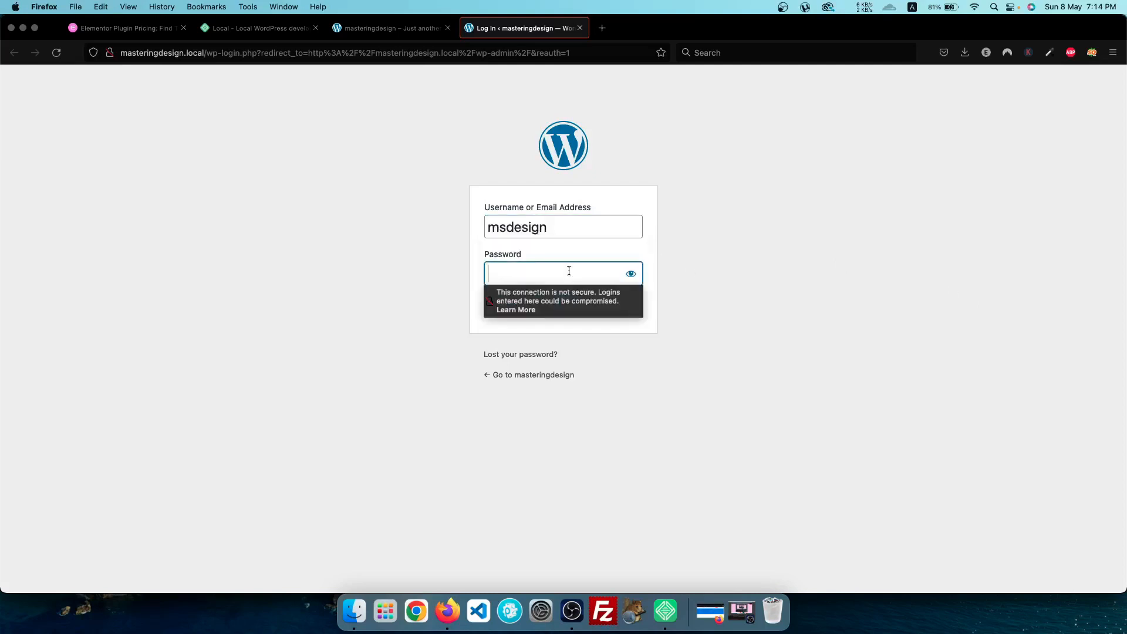
{"action": "type", "text": "1234"}
{"action": "left_click", "coordinate": [732, 381]}
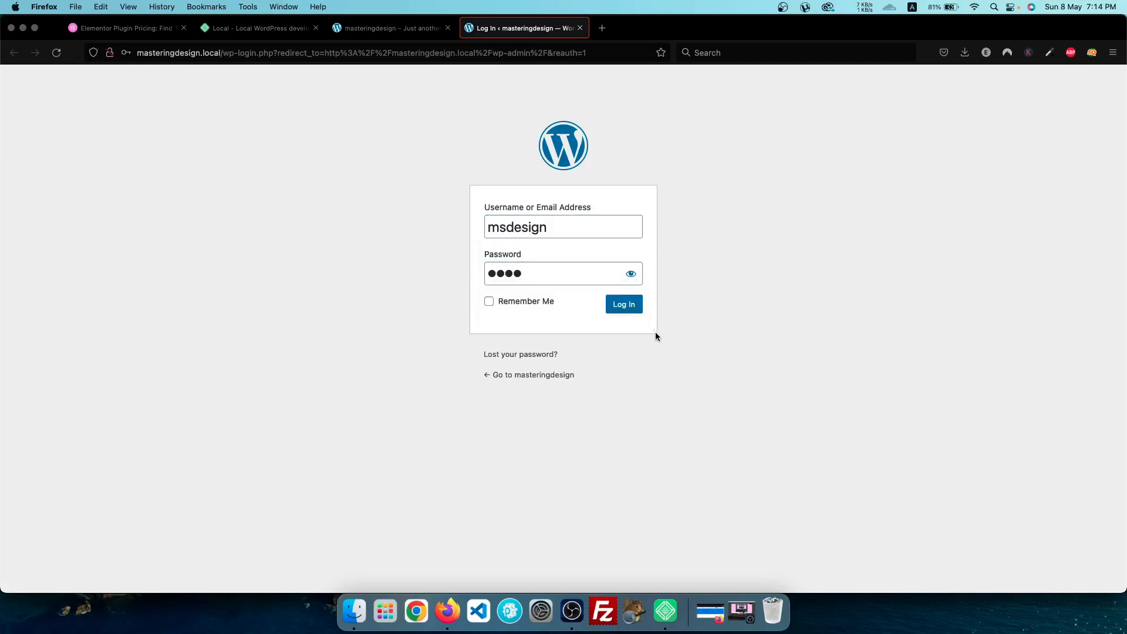
{"action": "left_click", "coordinate": [637, 317]}
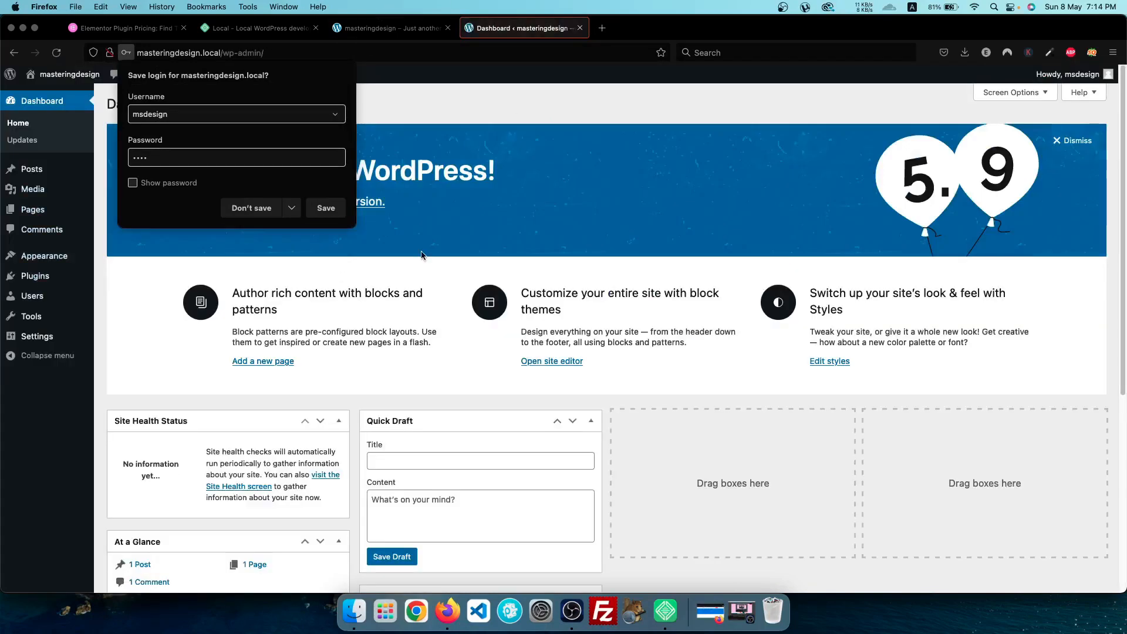
{"action": "left_click", "coordinate": [422, 254]}
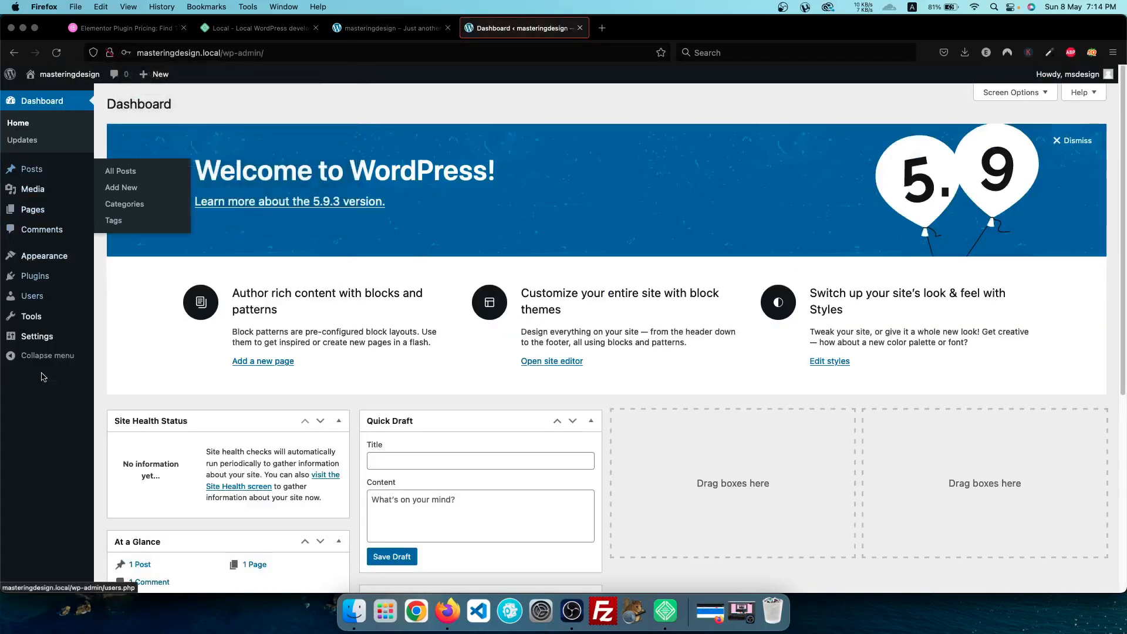
Check the PHP 7.4.1 and nginx dropdowns without changing them, then open the site folder
{"action": "left_click", "coordinate": [665, 611]}
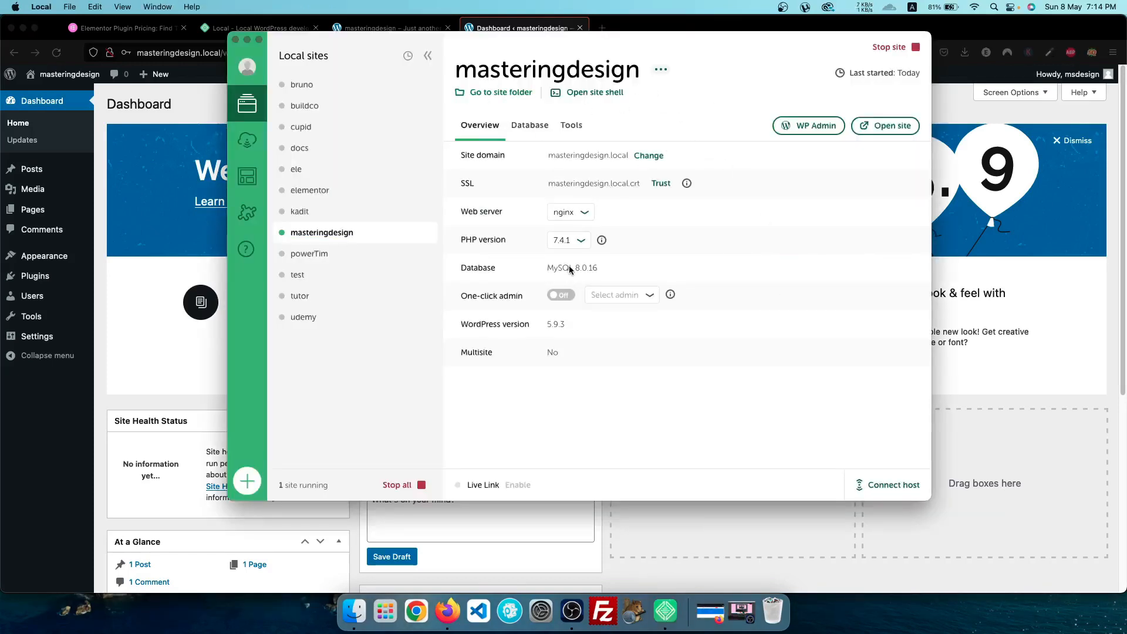
{"action": "left_click", "coordinate": [581, 241]}
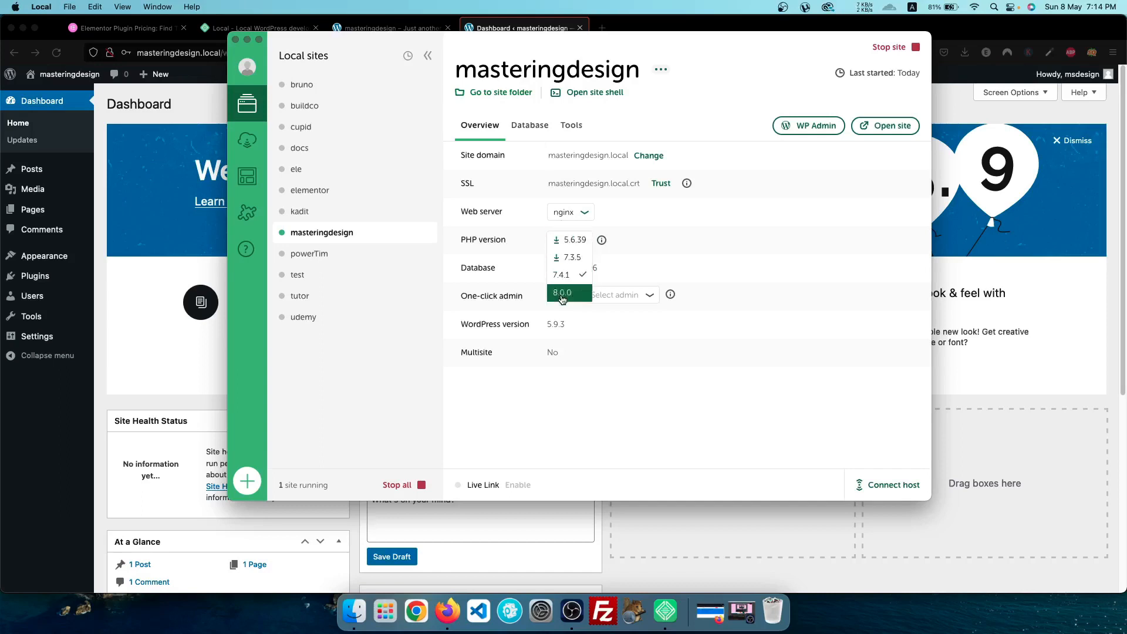
{"action": "left_click", "coordinate": [720, 259]}
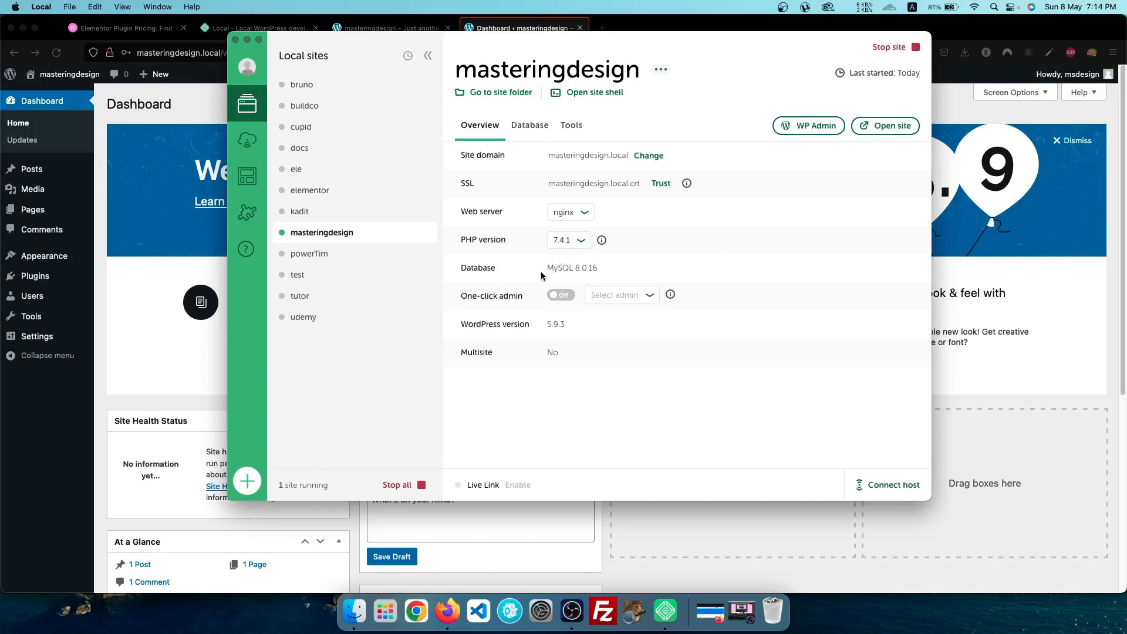
{"action": "left_click", "coordinate": [567, 216]}
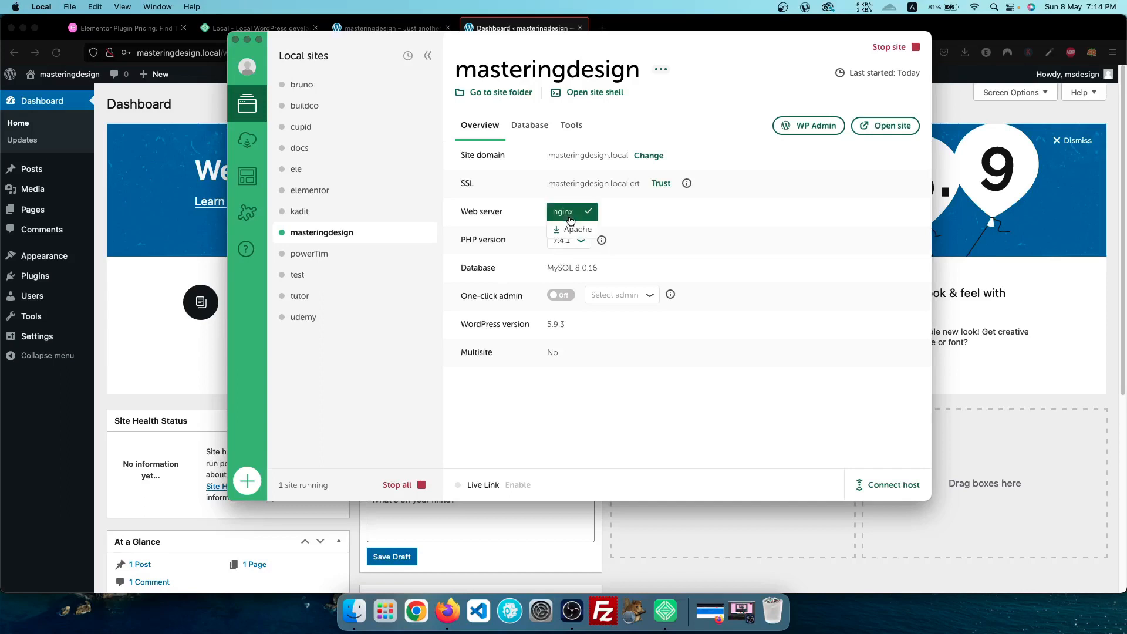
{"action": "left_click", "coordinate": [765, 253]}
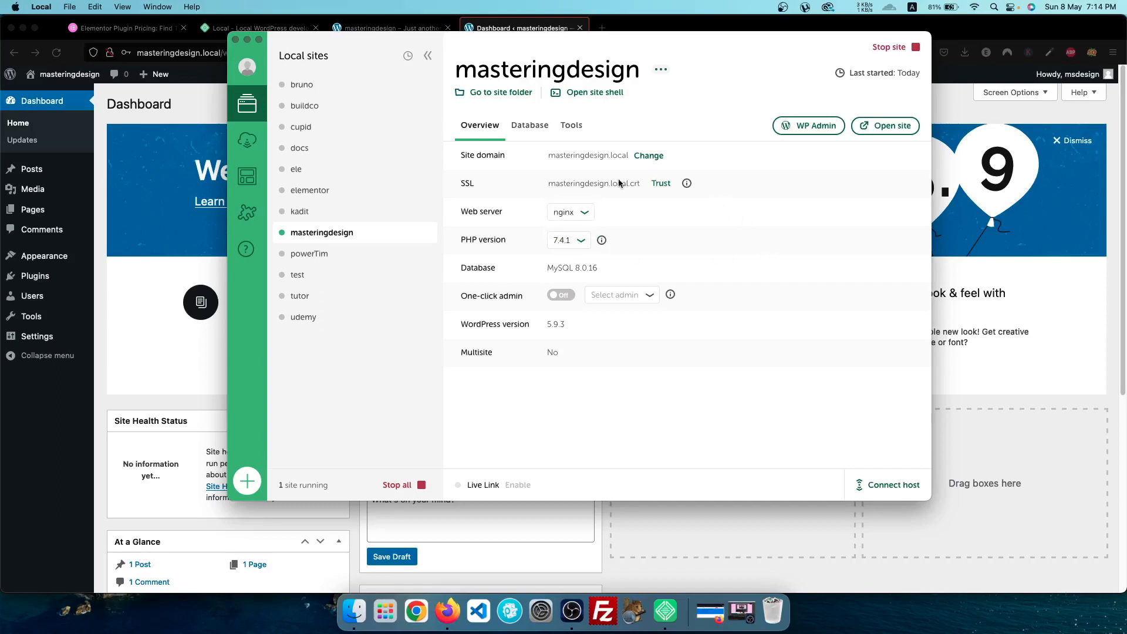
{"action": "left_click", "coordinate": [514, 96]}
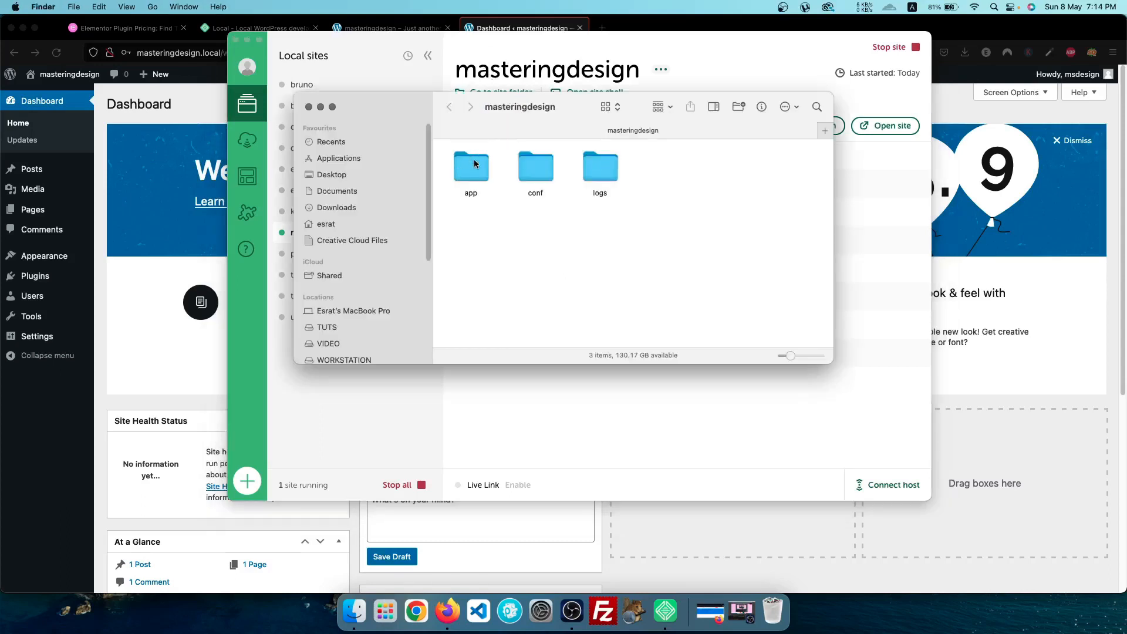
Browse app > public > wp-content, inspecting the plugins and themes folders, then close Finder
{"action": "double_click", "coordinate": [465, 175]}
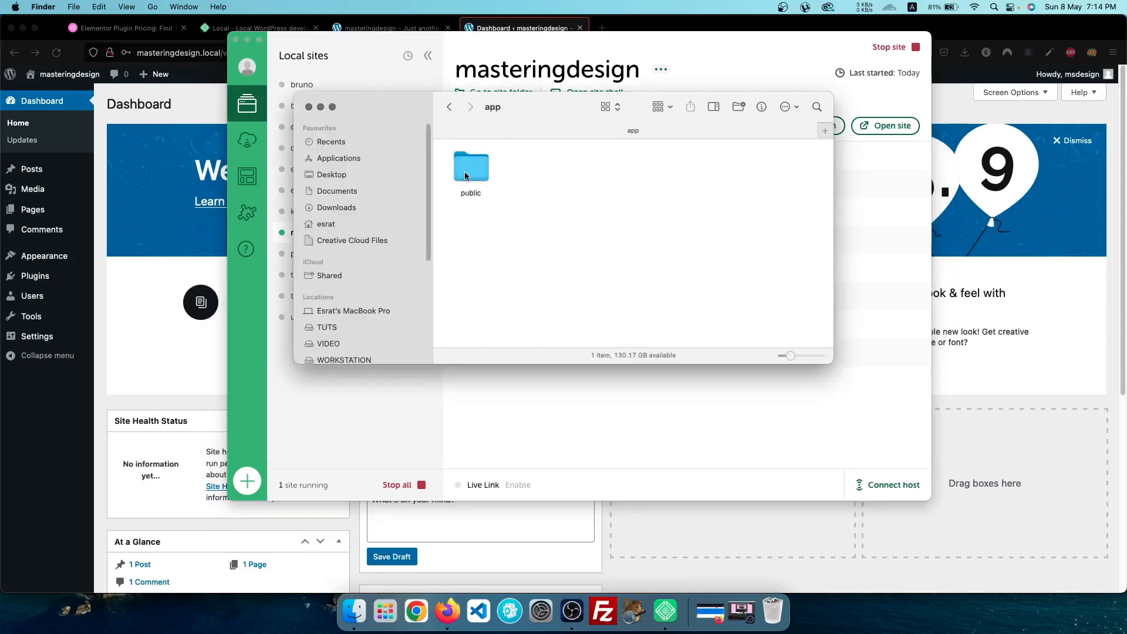
{"action": "double_click", "coordinate": [465, 175]}
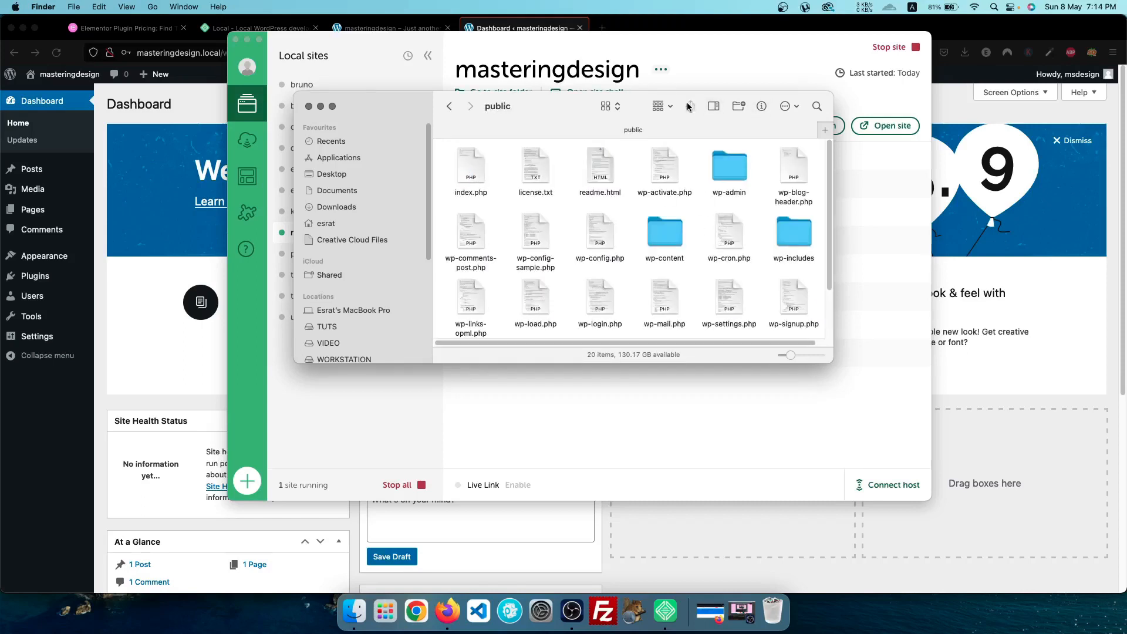
{"action": "double_click", "coordinate": [655, 246]}
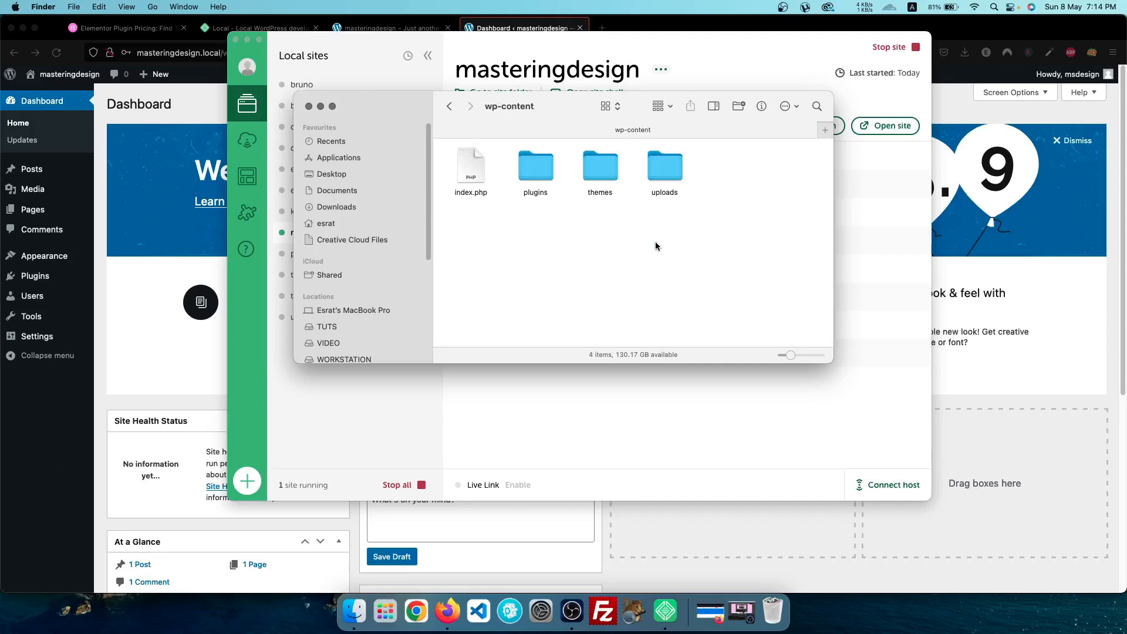
{"action": "double_click", "coordinate": [540, 170]}
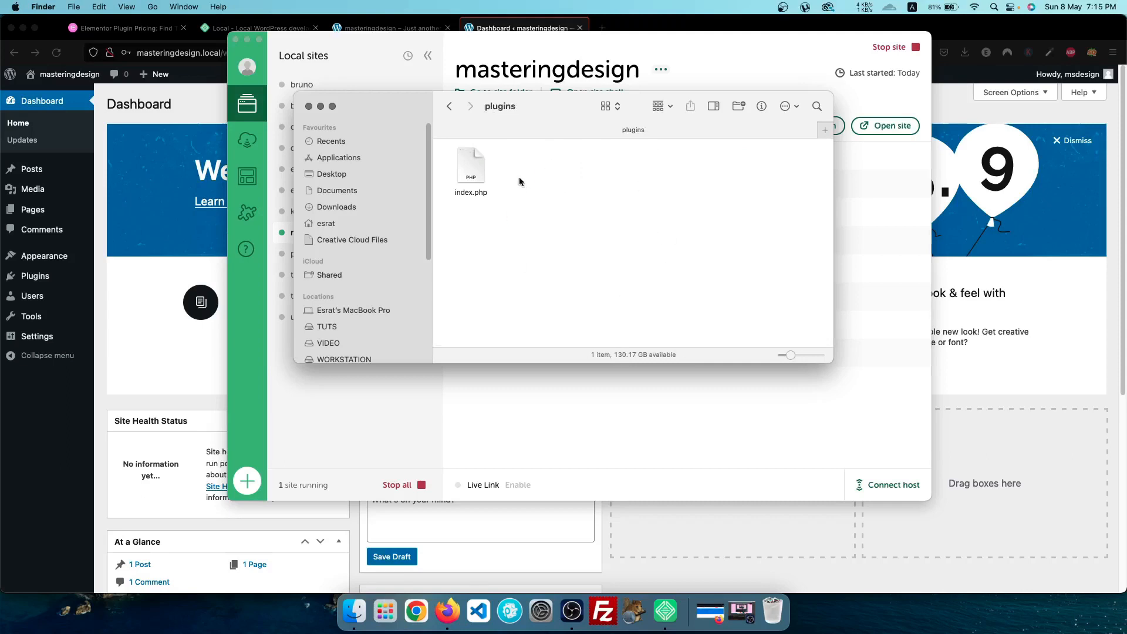
{"action": "left_click", "coordinate": [450, 106]}
{"action": "double_click", "coordinate": [596, 170]}
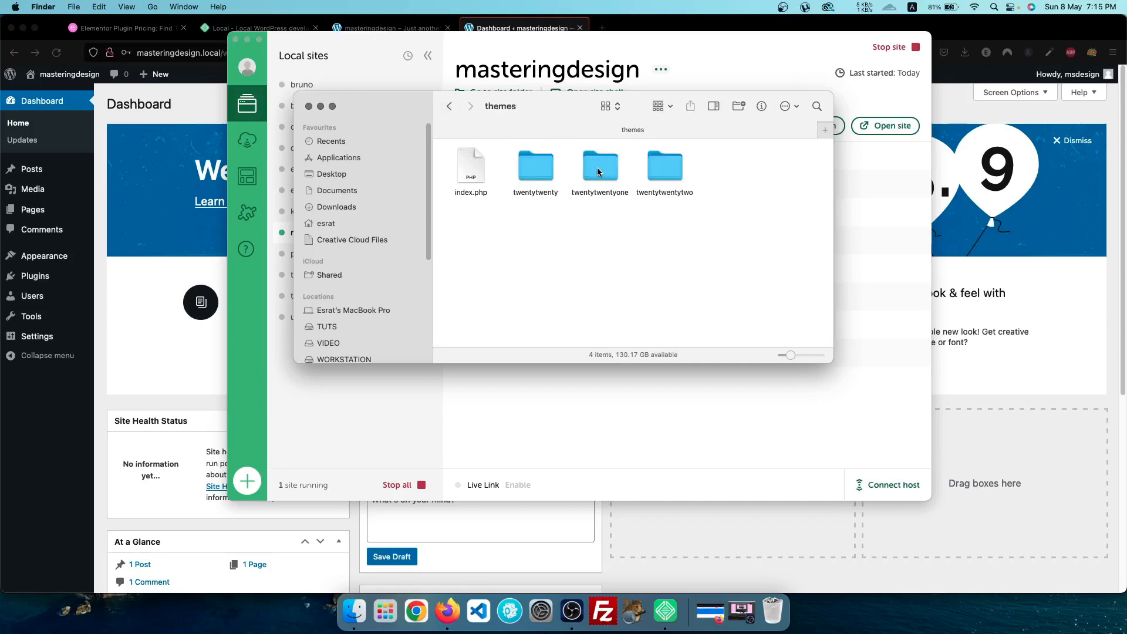
{"action": "left_click", "coordinate": [449, 106]}
{"action": "left_click", "coordinate": [450, 106]}
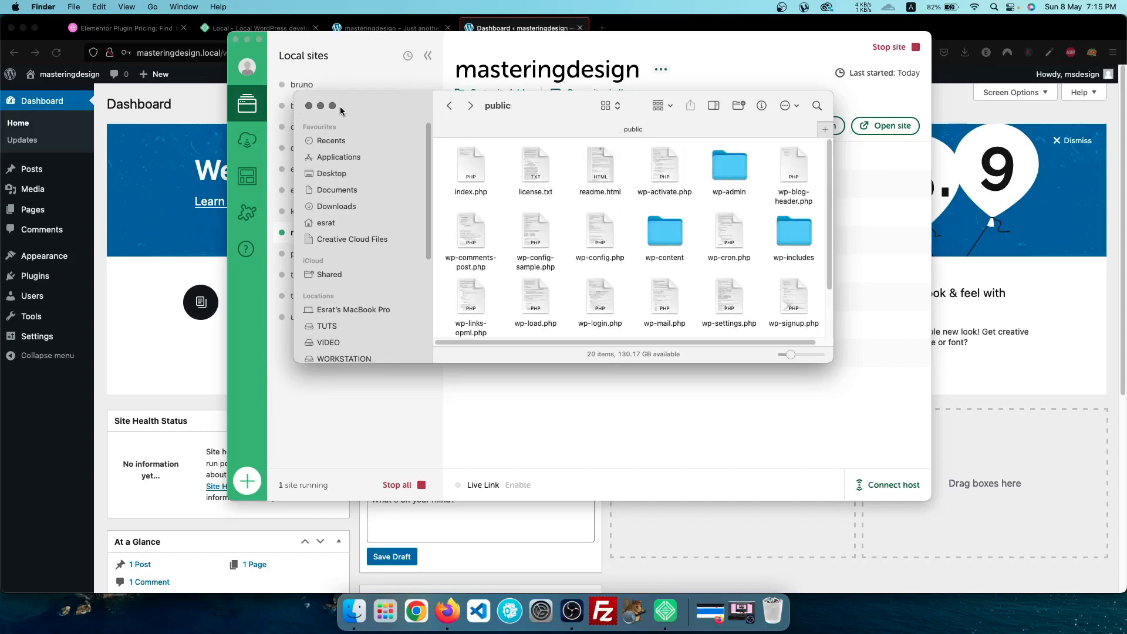
{"action": "left_click", "coordinate": [308, 106]}
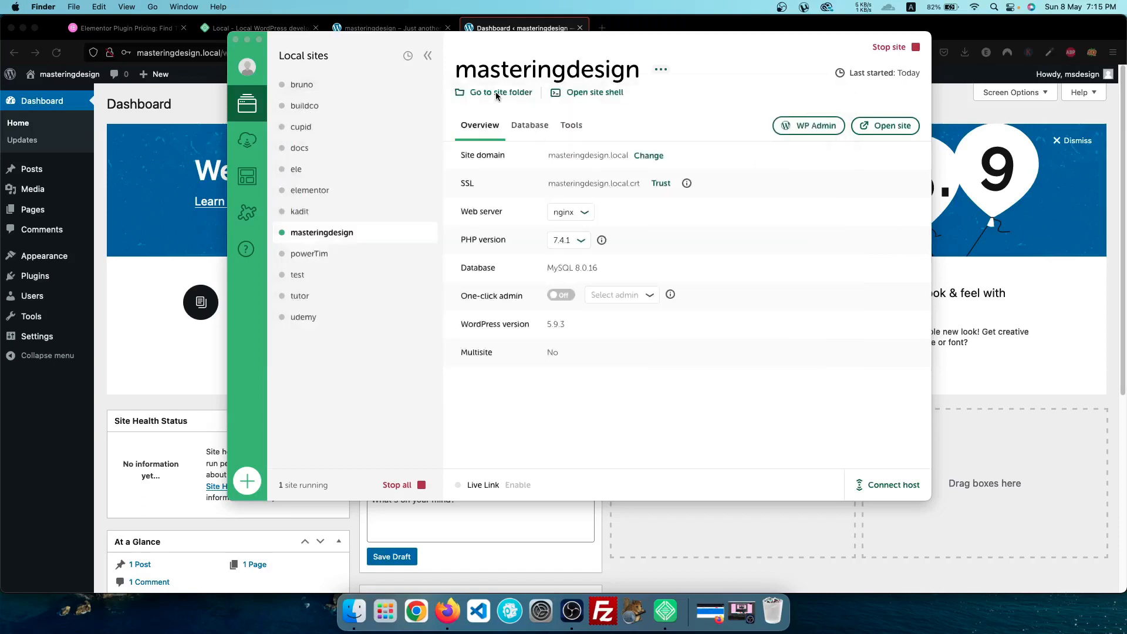
From the Dashboard's admin bar, open the masteringdesign site's Visit Site link in a new tab
{"action": "left_click", "coordinate": [722, 107]}
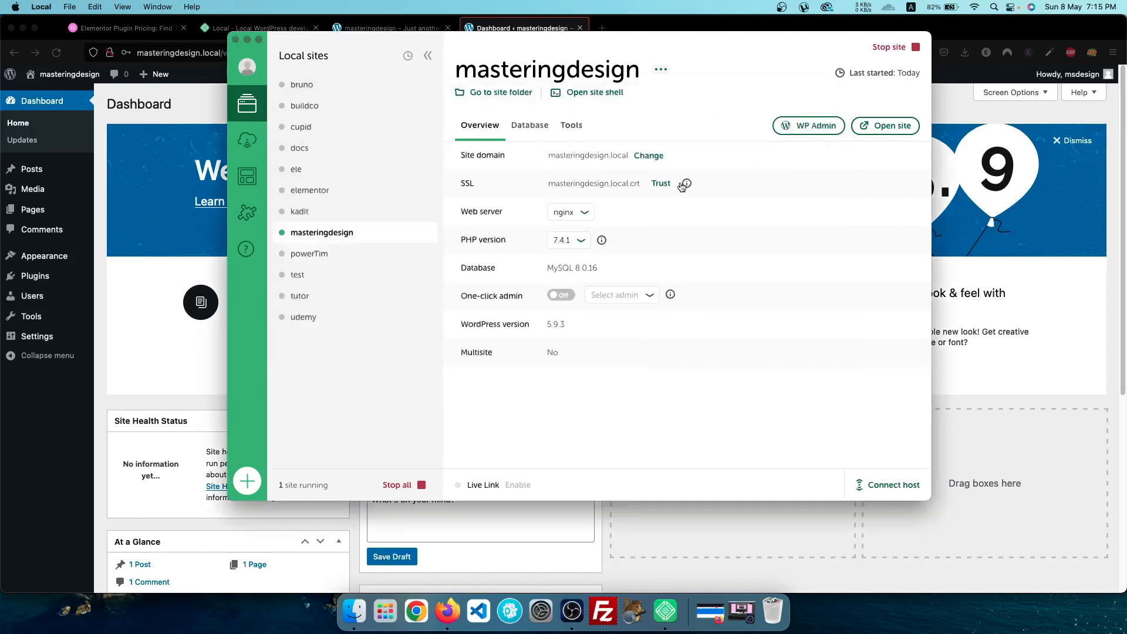
{"action": "left_click", "coordinate": [692, 16]}
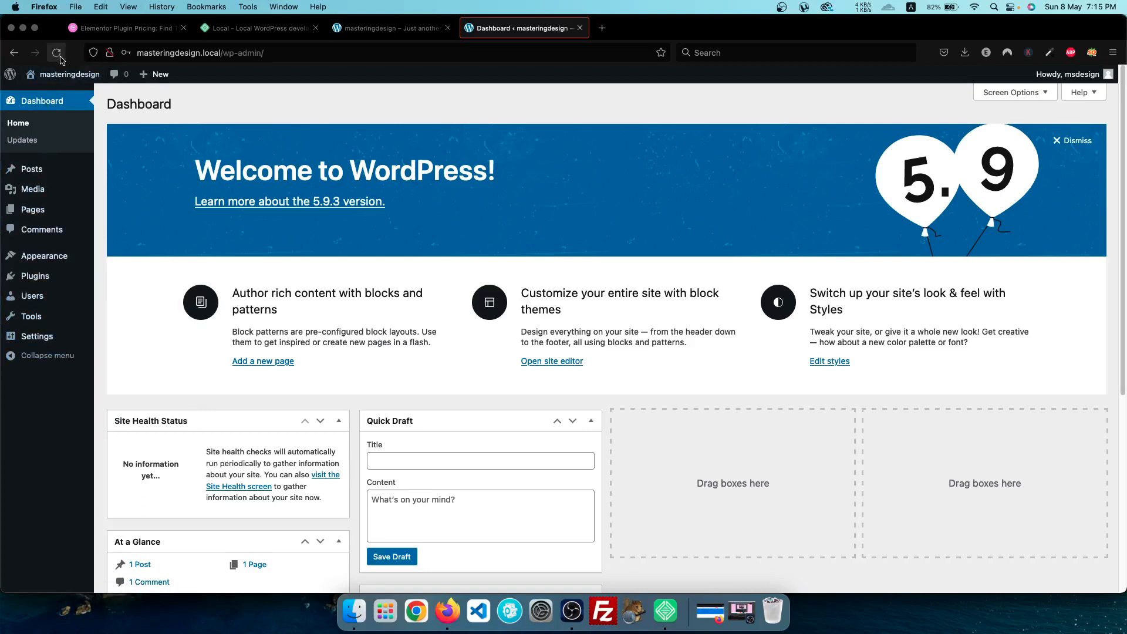
{"action": "mouse_move", "coordinate": [51, 103]}
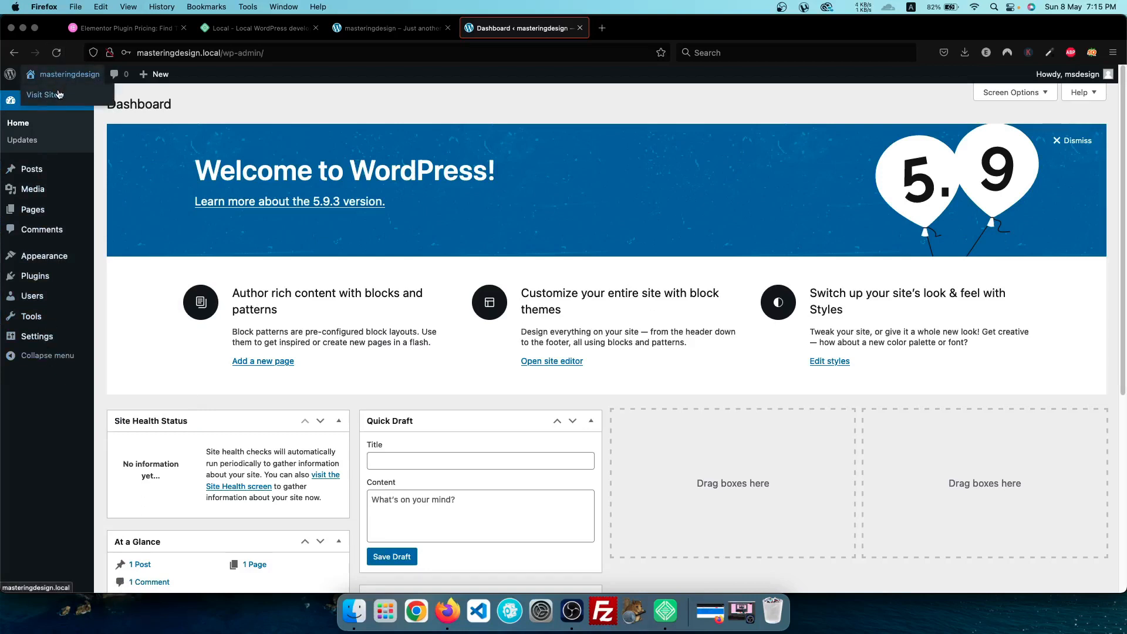
{"action": "right_click", "coordinate": [51, 103]}
{"action": "left_click", "coordinate": [77, 109]}
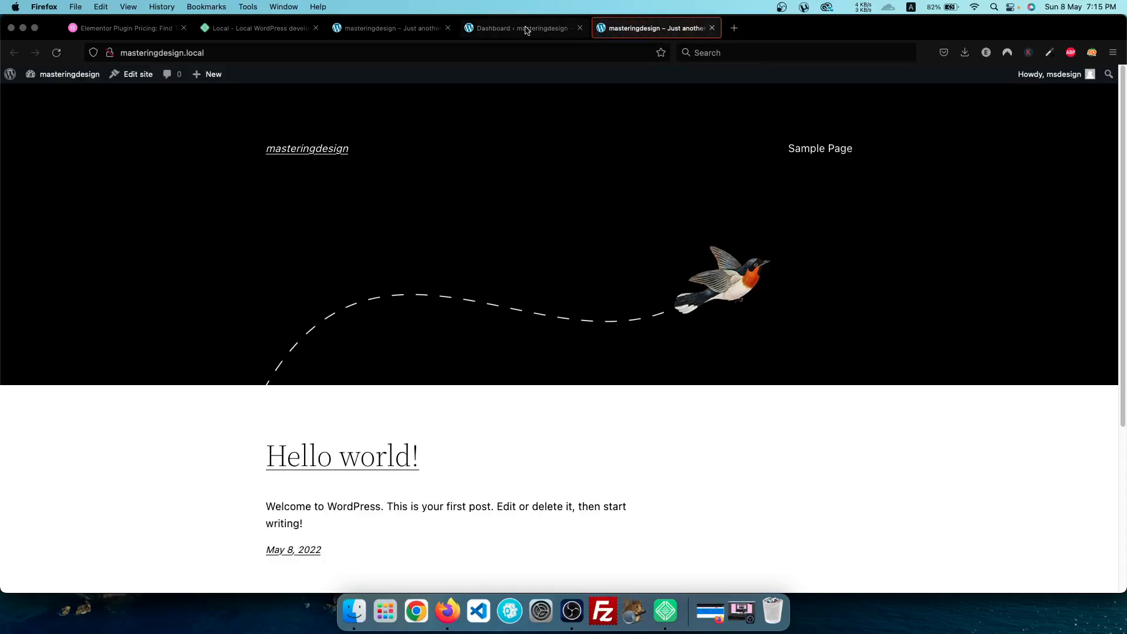
Return to the Dashboard tab and close the older duplicate site tab
{"action": "left_click", "coordinate": [525, 30]}
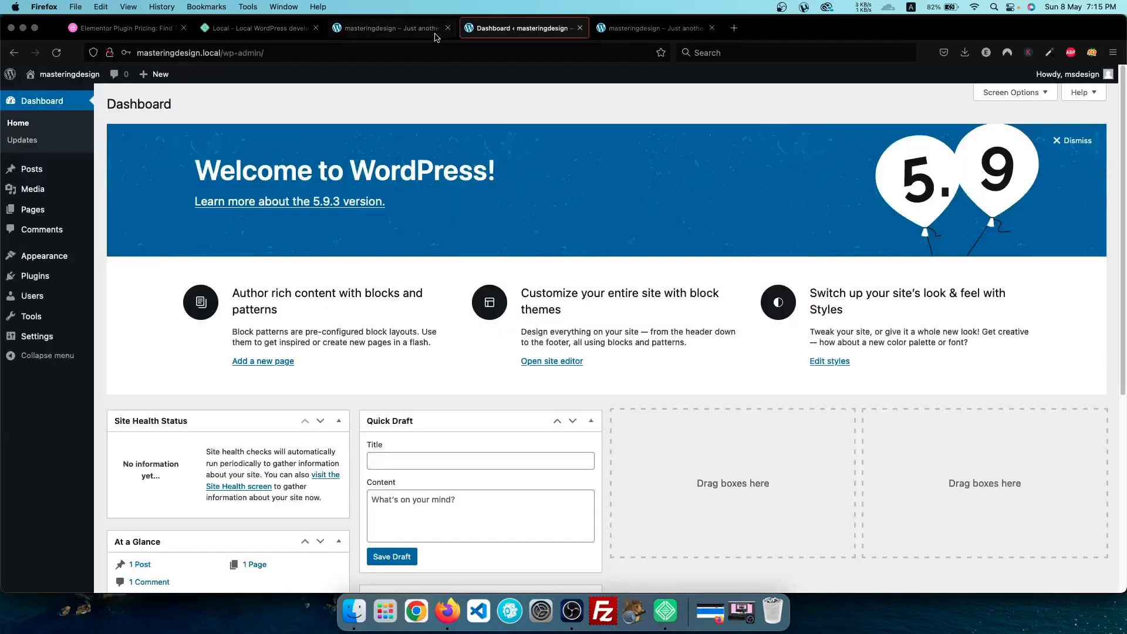
{"action": "left_click", "coordinate": [448, 27]}
{"action": "mouse_move", "coordinate": [48, 260]}
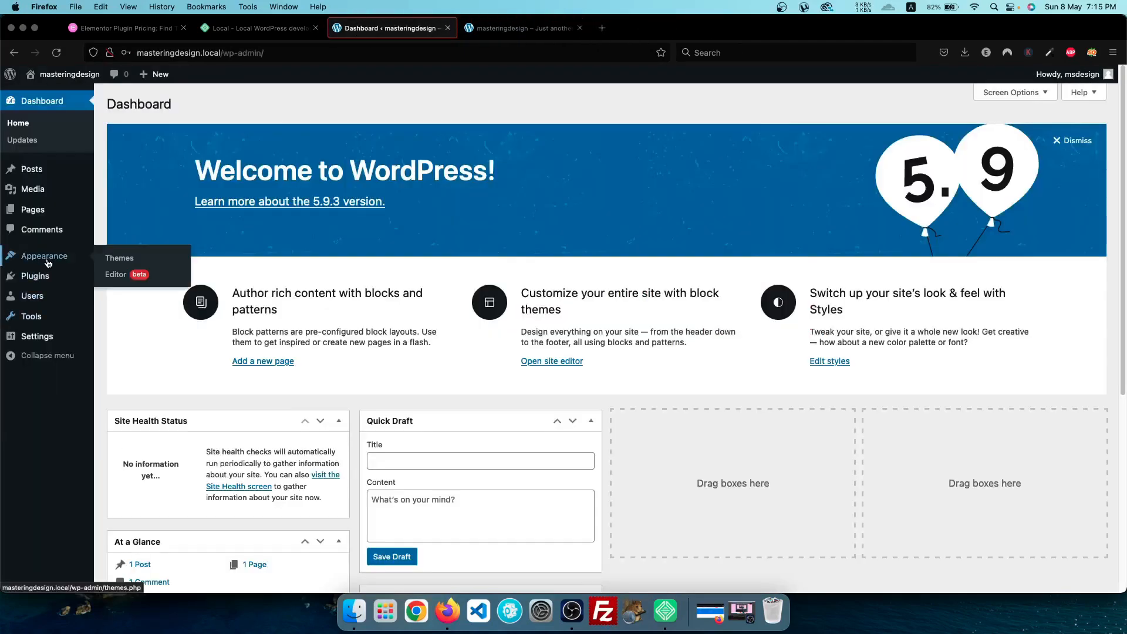
Under Themes > Add New, search 'hello' and install the Hello Elementor theme
{"action": "left_click", "coordinate": [112, 260]}
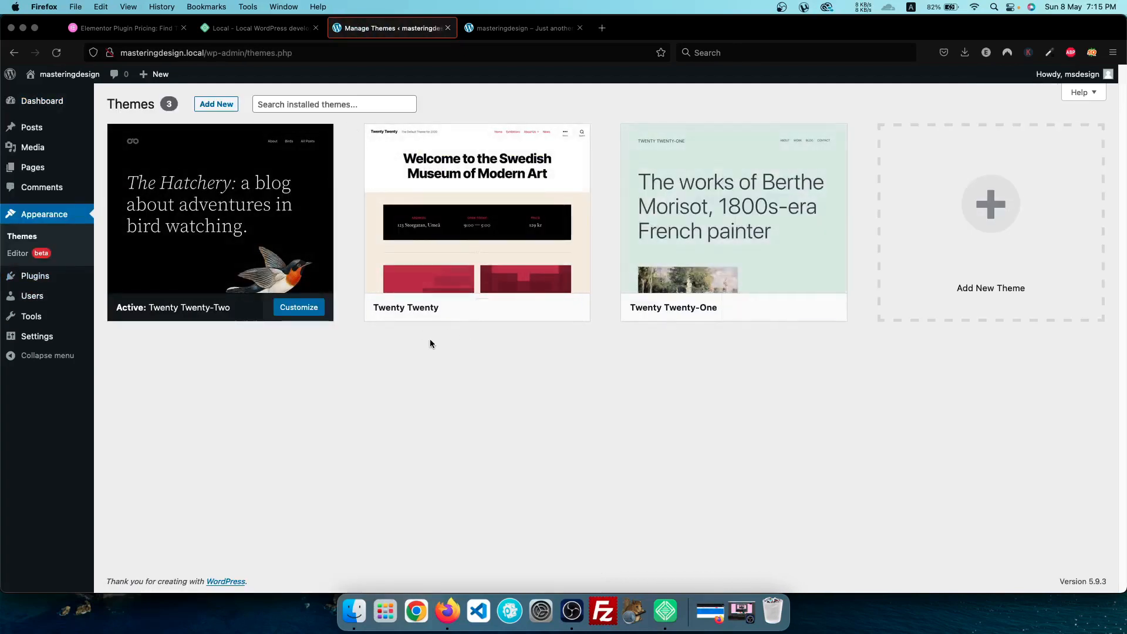
{"action": "left_click", "coordinate": [233, 106]}
{"action": "left_click", "coordinate": [1027, 141]}
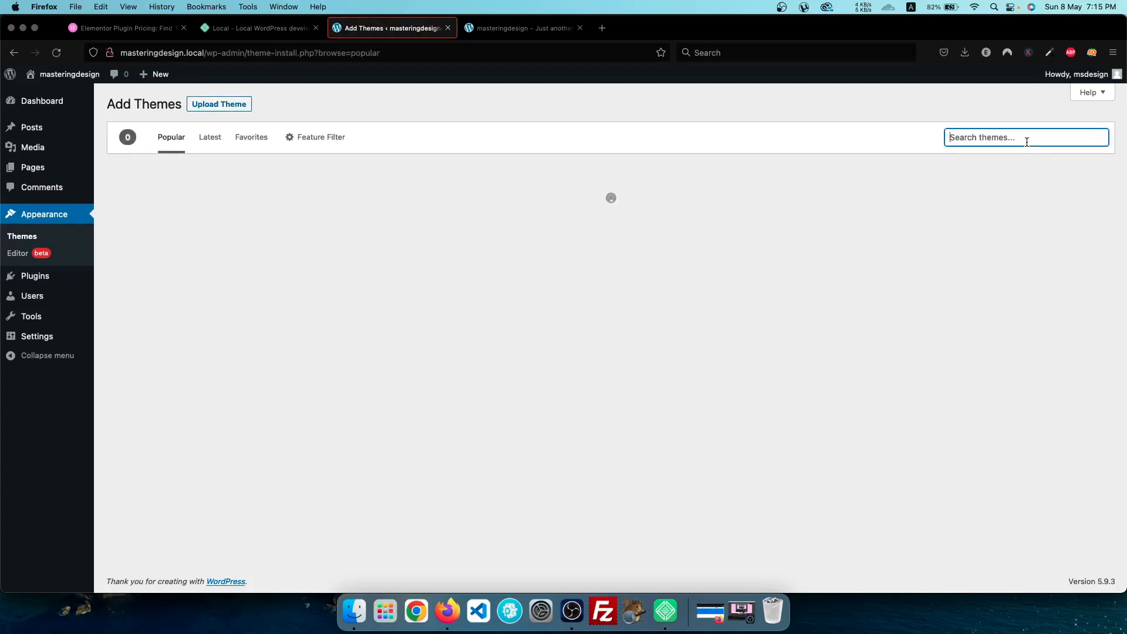
{"action": "type", "text": "hello"}
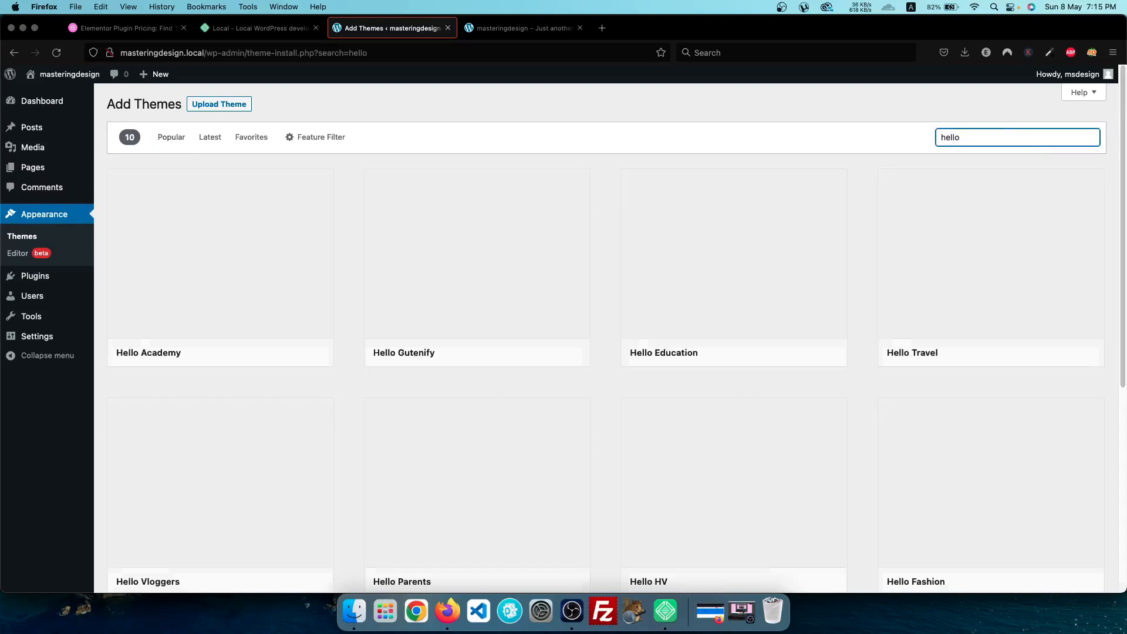
{"action": "scroll", "coordinate": [423, 286], "scroll_direction": "down", "scroll_amount": 5}
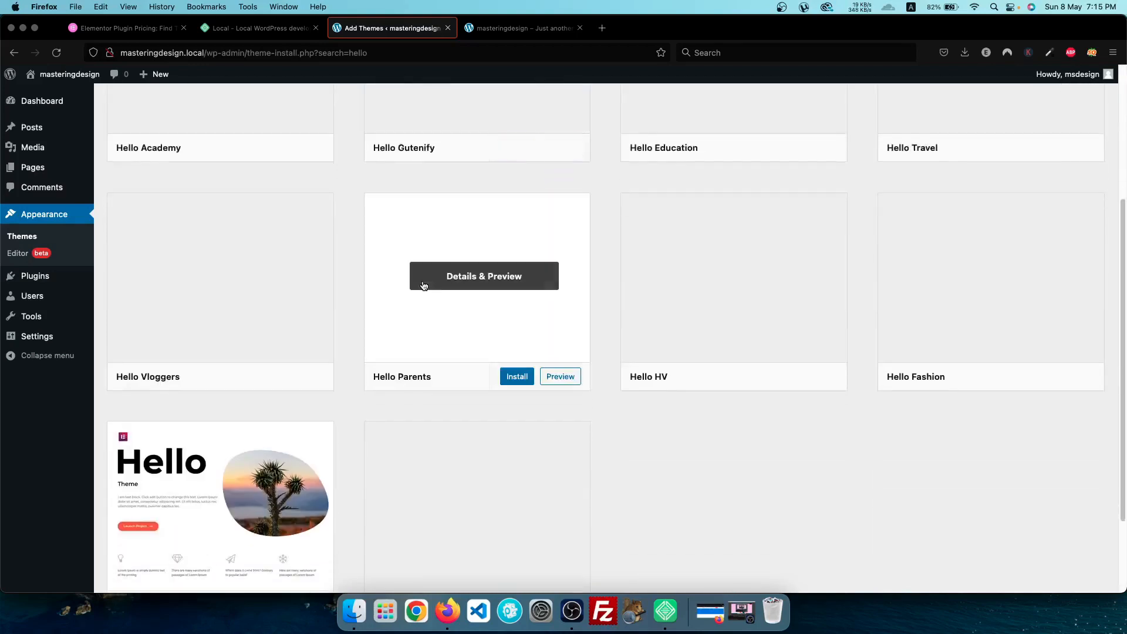
{"action": "mouse_move", "coordinate": [222, 408]}
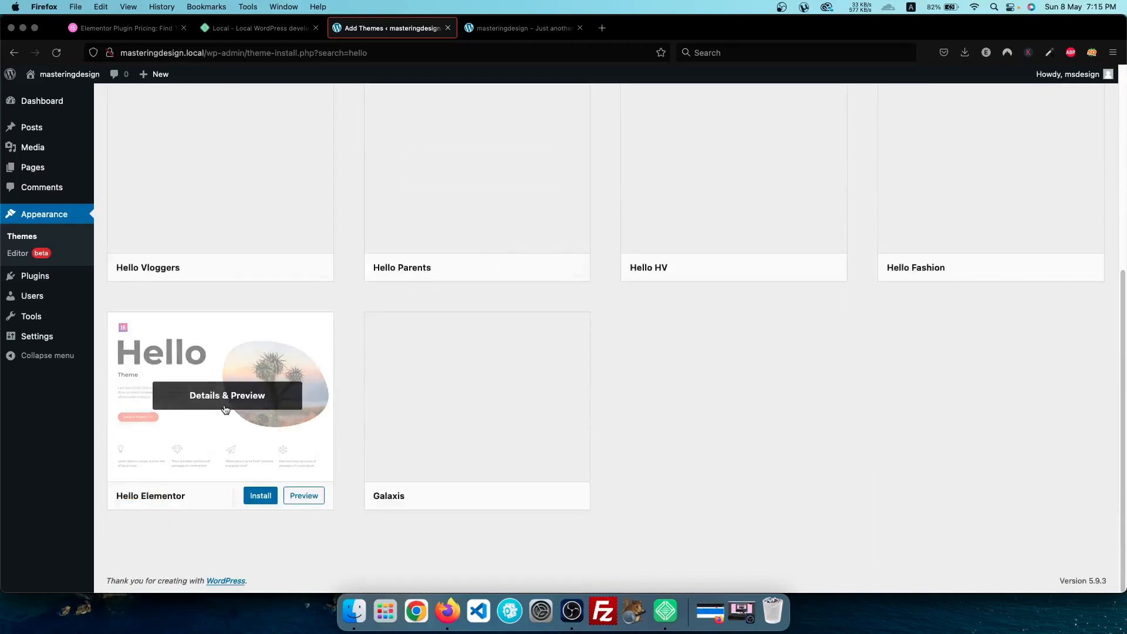
{"action": "left_click", "coordinate": [260, 496]}
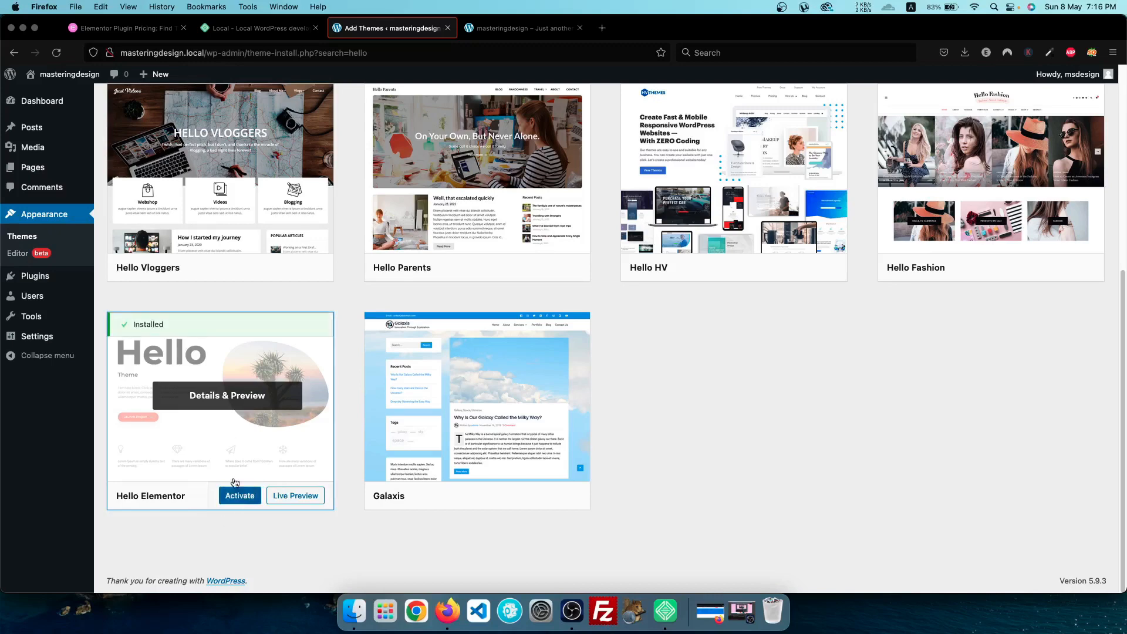
{"action": "scroll", "coordinate": [713, 355], "scroll_direction": "up", "scroll_amount": 5}
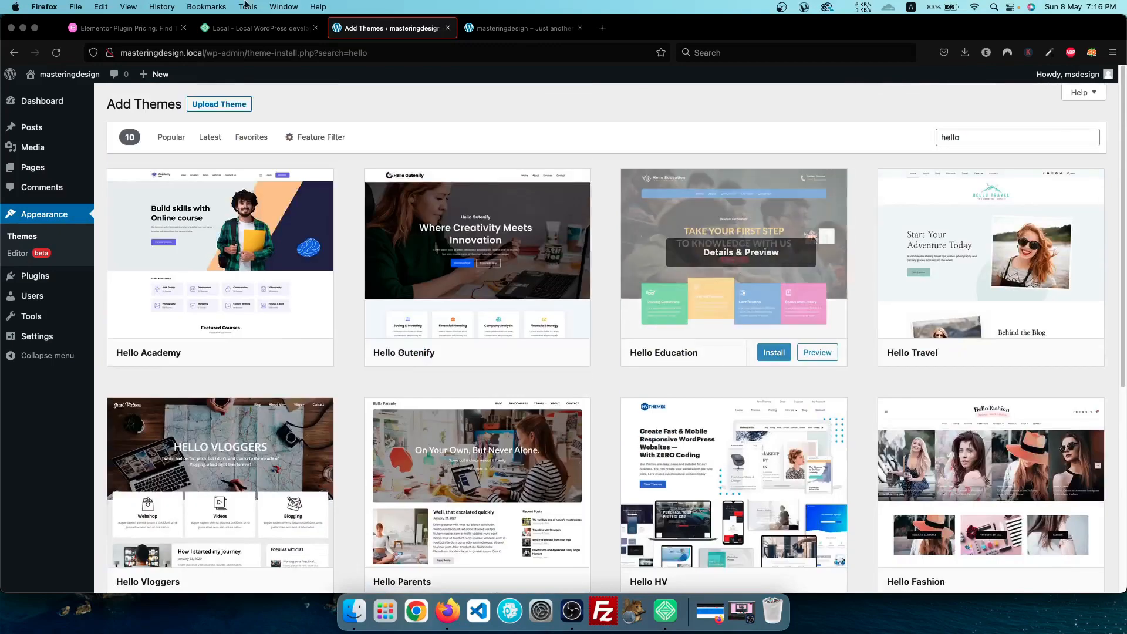
Switch to the 'Local – Local WordPress development' tab showing localwp.com
{"action": "mouse_move", "coordinate": [18, 95]}
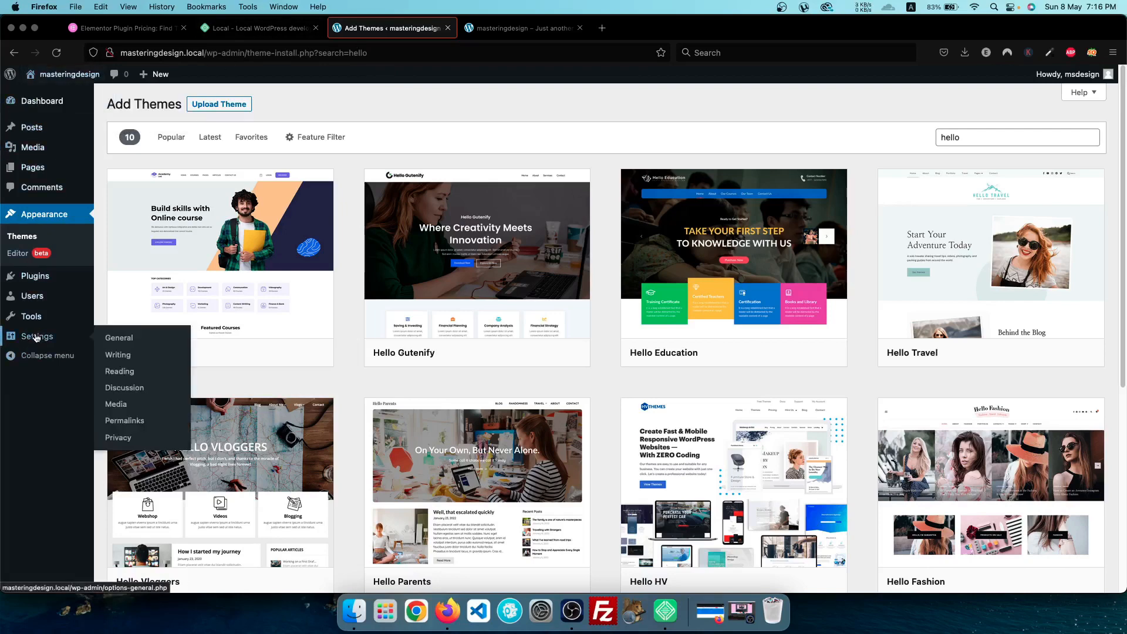
{"action": "mouse_move", "coordinate": [24, 294]}
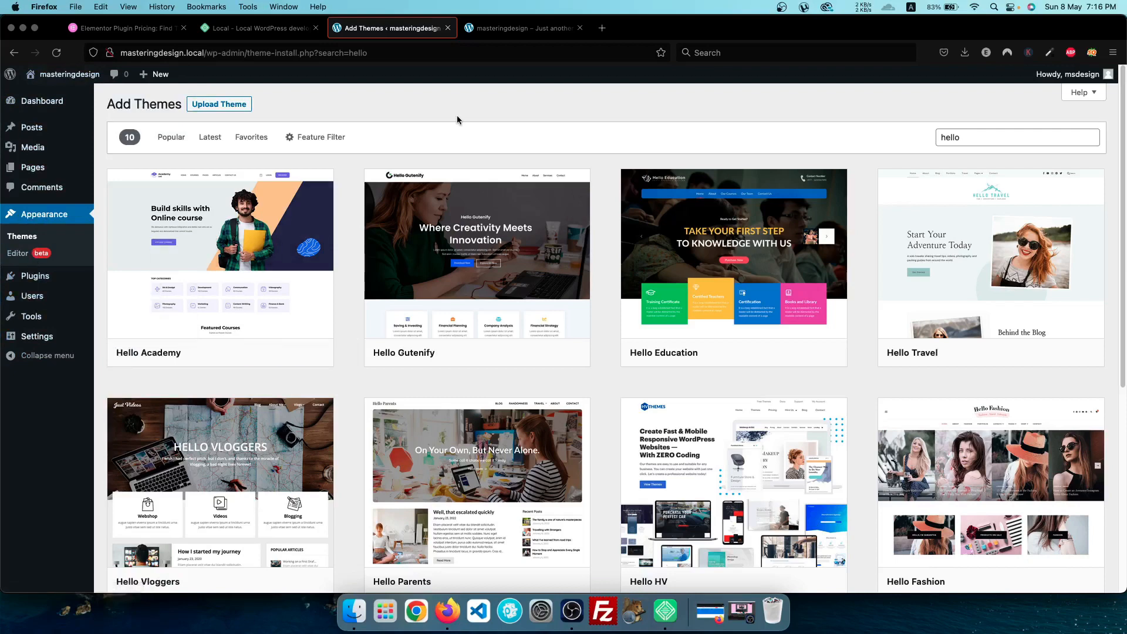
{"action": "left_click", "coordinate": [258, 28]}
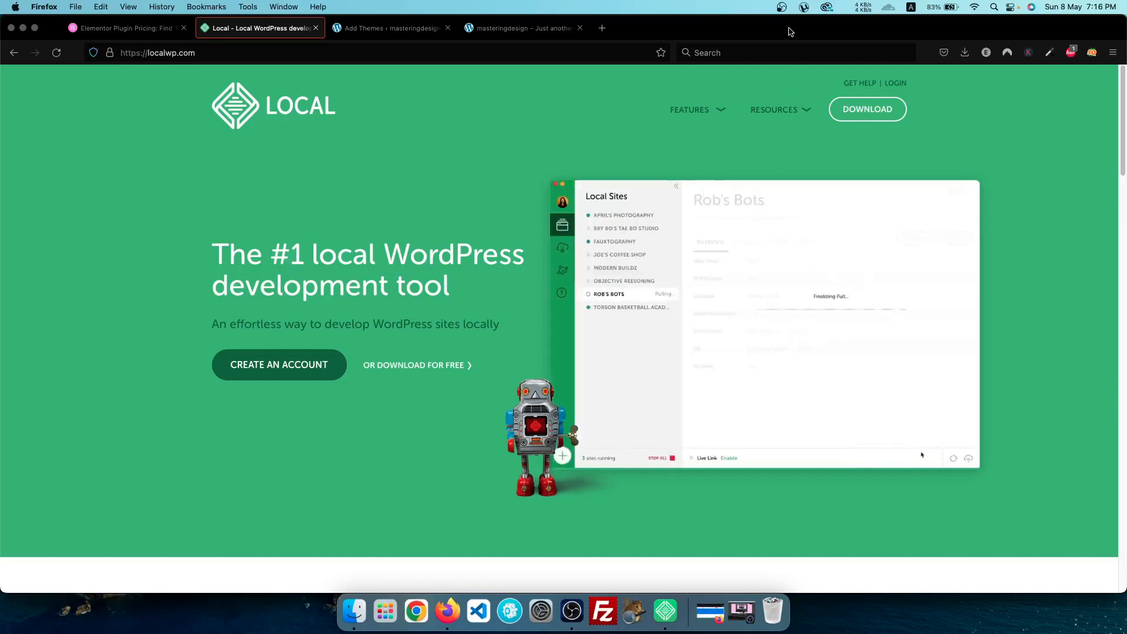
{"action": "left_click", "coordinate": [782, 6]}
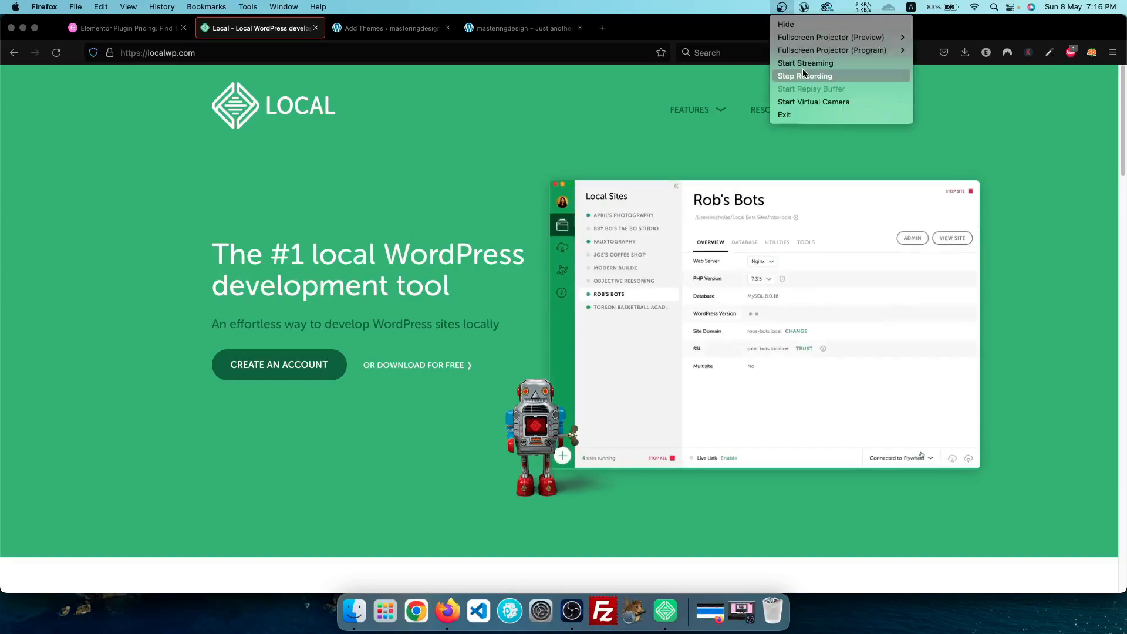